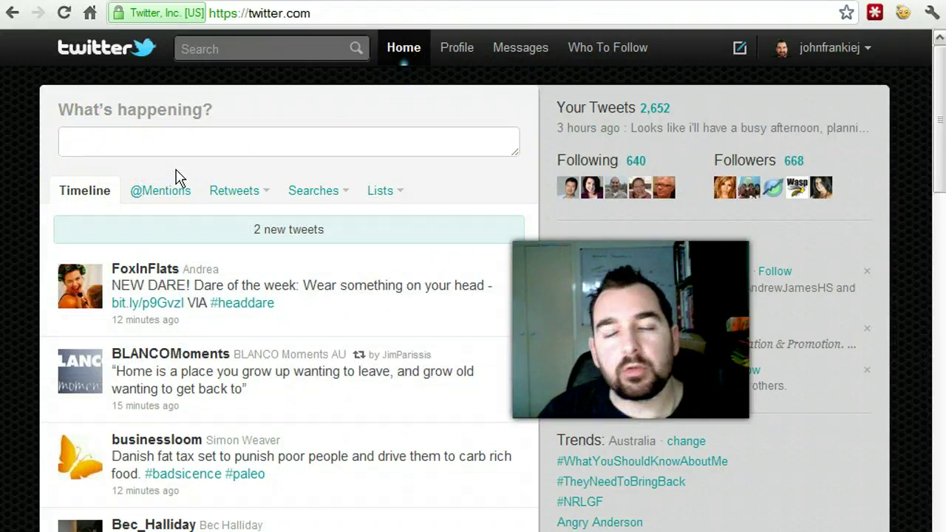
pyautogui.click(212, 191)
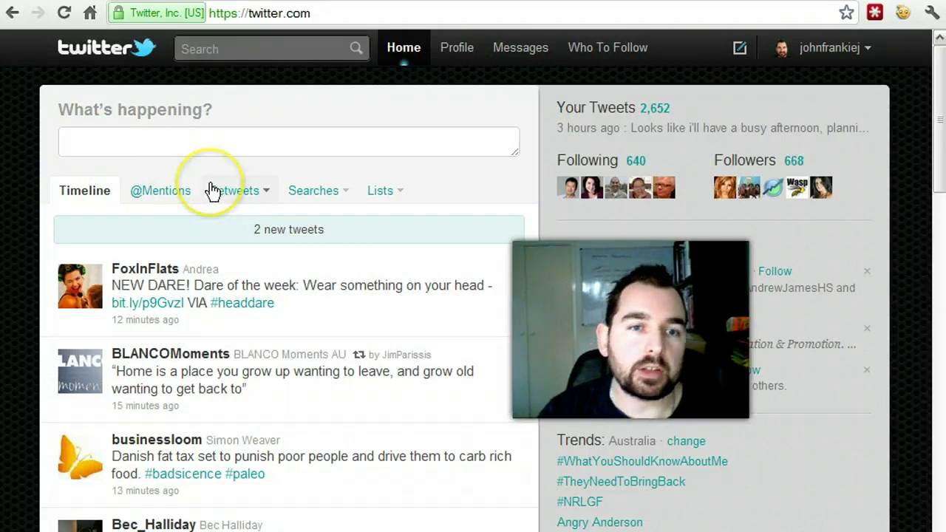
pyautogui.click(214, 191)
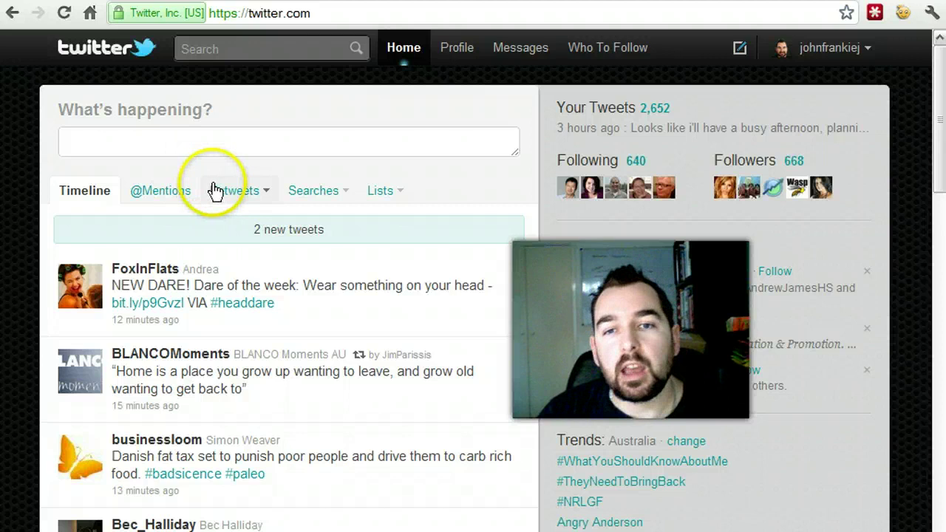
pyautogui.click(275, 170)
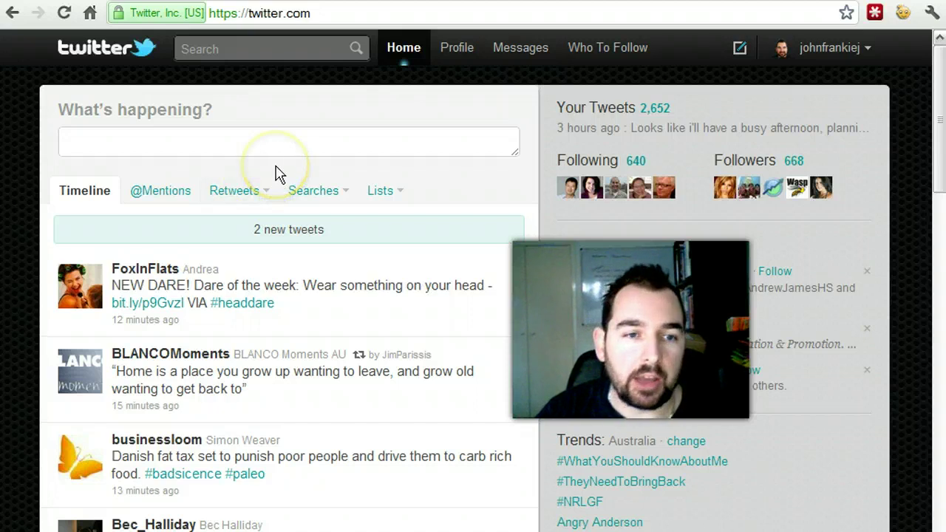
pyautogui.click(272, 177)
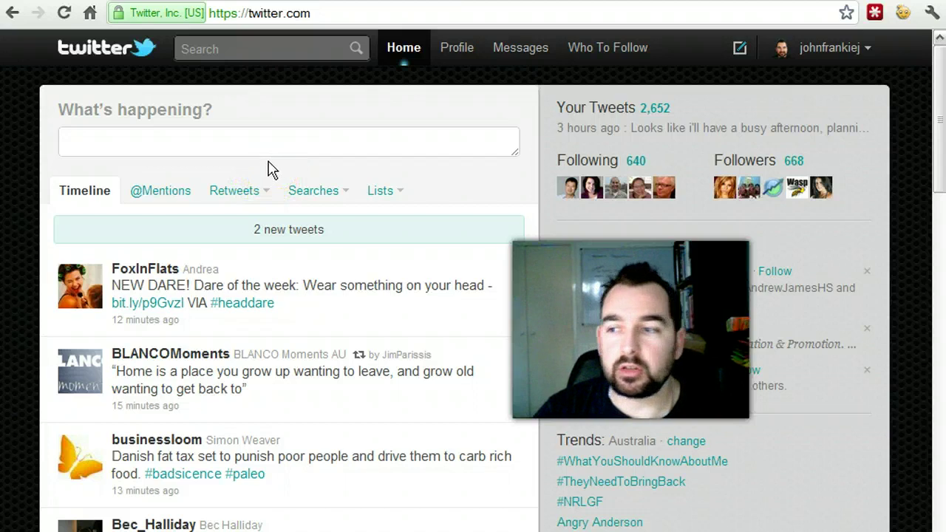
pyautogui.click(268, 148)
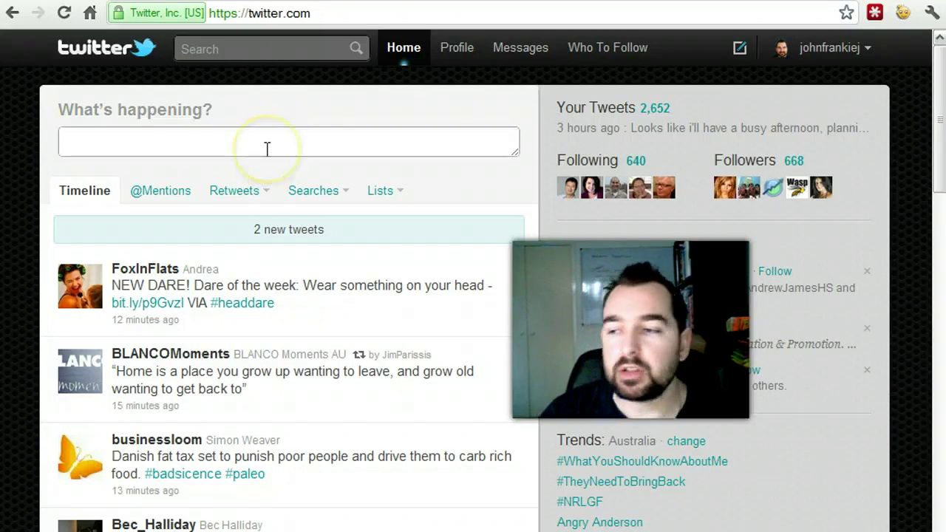
pyautogui.click(268, 148)
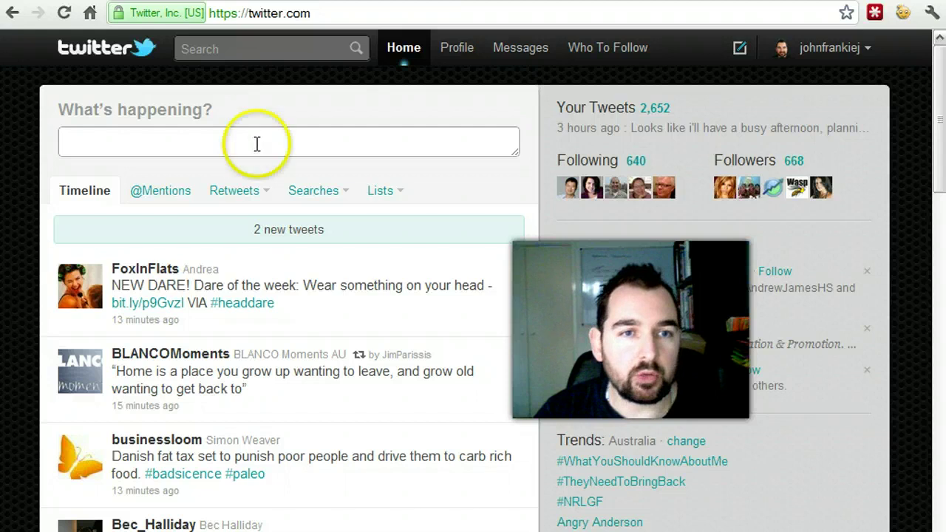
# - Open the account settings page and place the cursor in the Username field
pyautogui.click(872, 58)
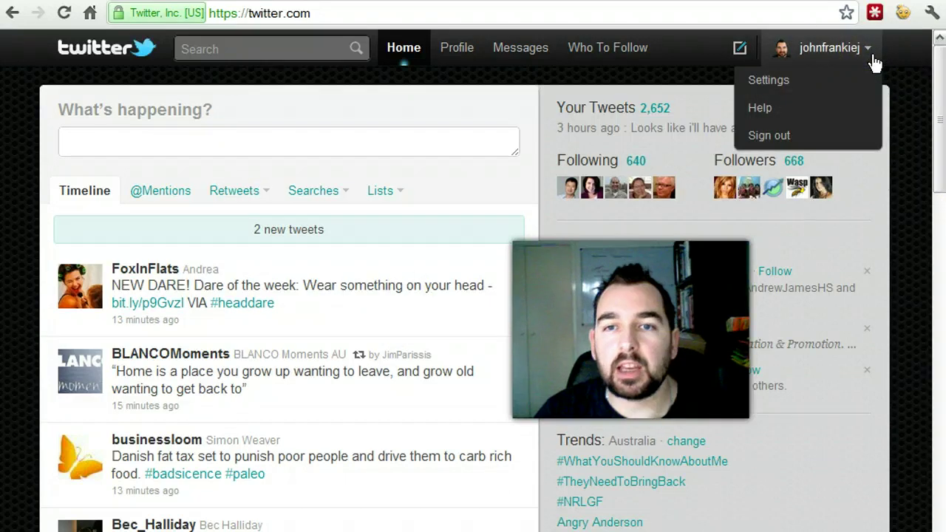
pyautogui.click(755, 77)
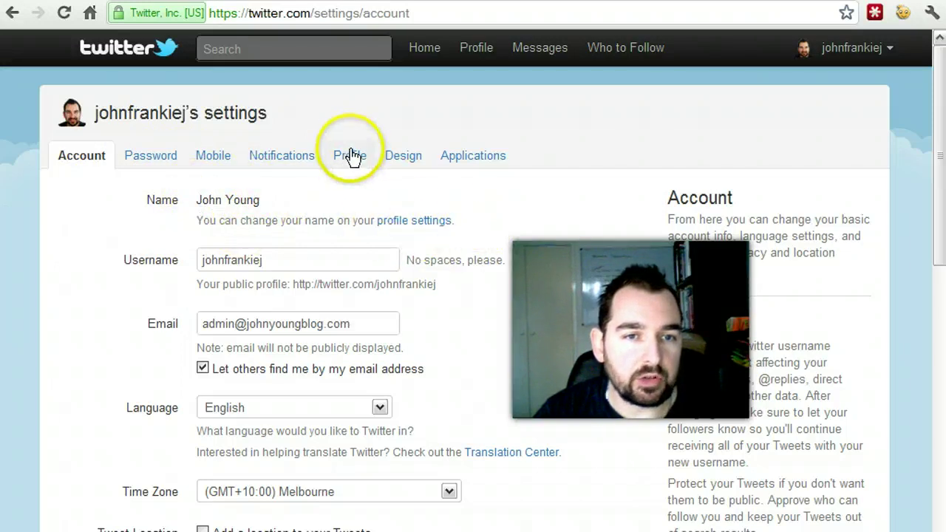
pyautogui.click(387, 265)
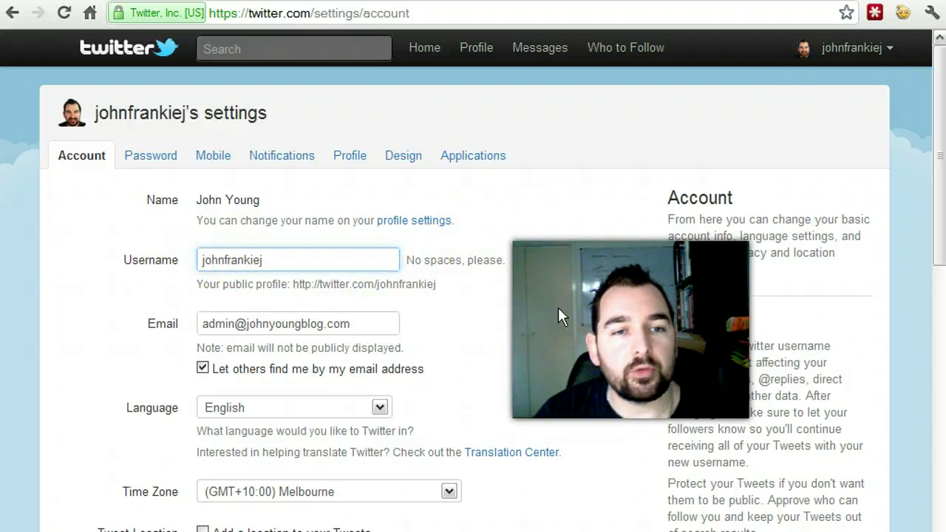
# - Examine the username and highlight the public profile address shown beneath it
pyautogui.scroll(-1, 558, 308)
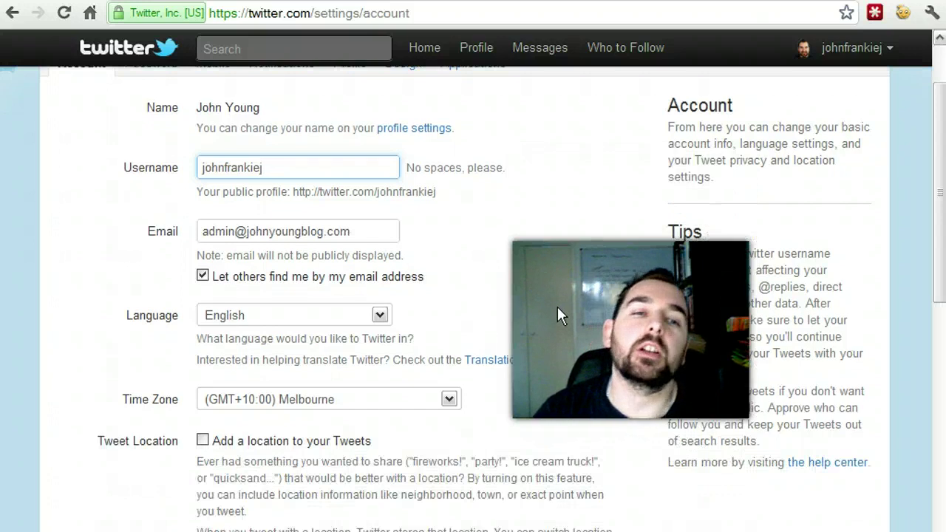
pyautogui.click(550, 292)
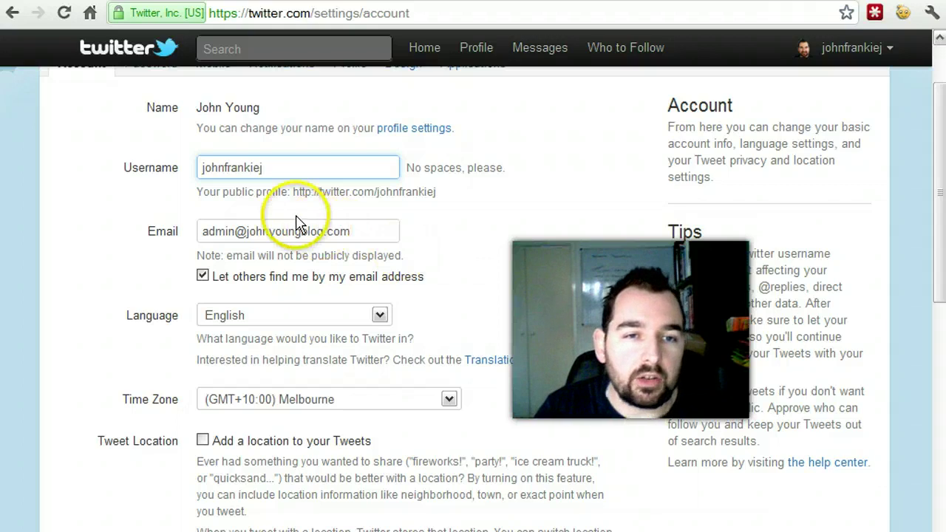
pyautogui.moveTo(293, 192); pyautogui.dragTo(438, 191)
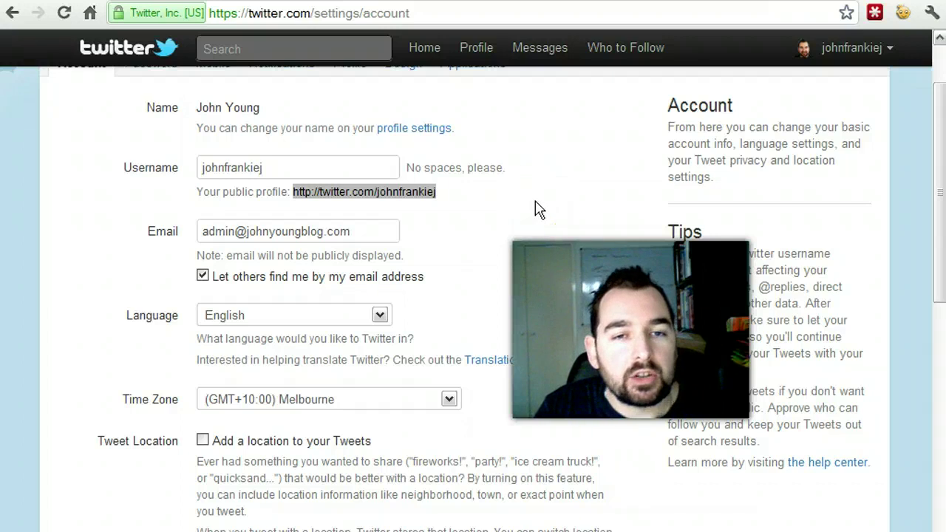
pyautogui.click(479, 194)
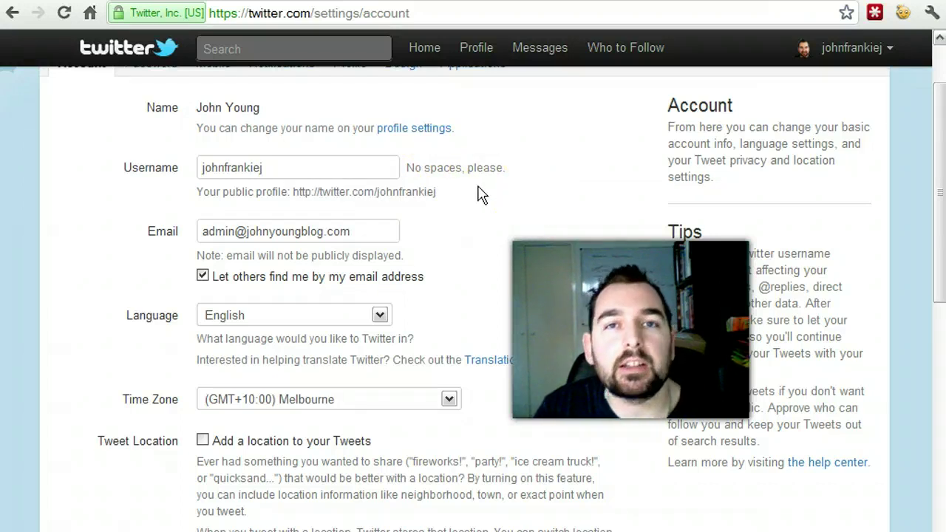
pyautogui.click(405, 194)
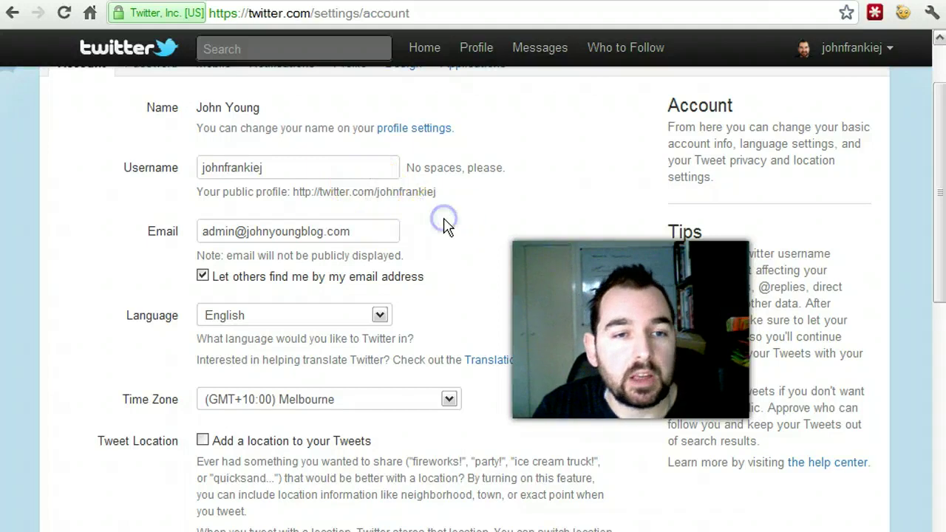
# - Look through the available Language and Time Zone choices without changing either setting
pyautogui.scroll(-3, 443, 222)
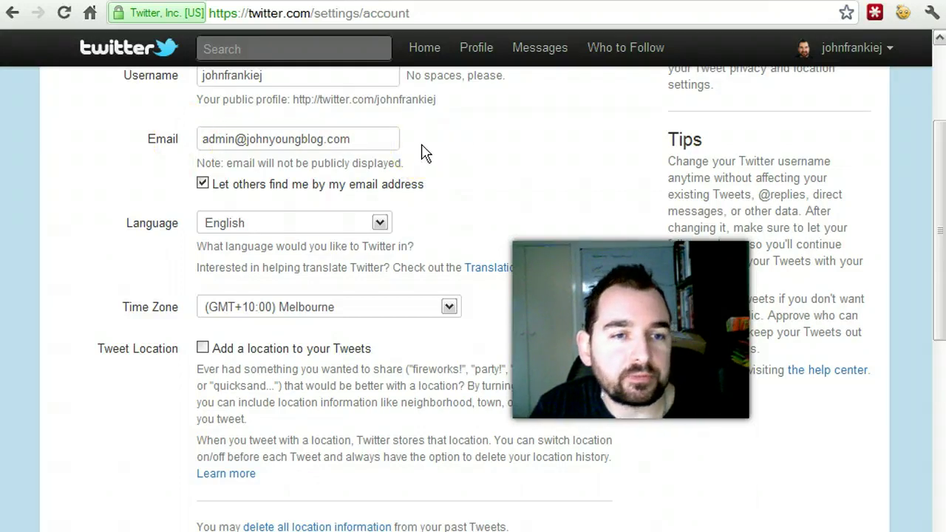
pyautogui.scroll(-1, 425, 153)
pyautogui.click(379, 131)
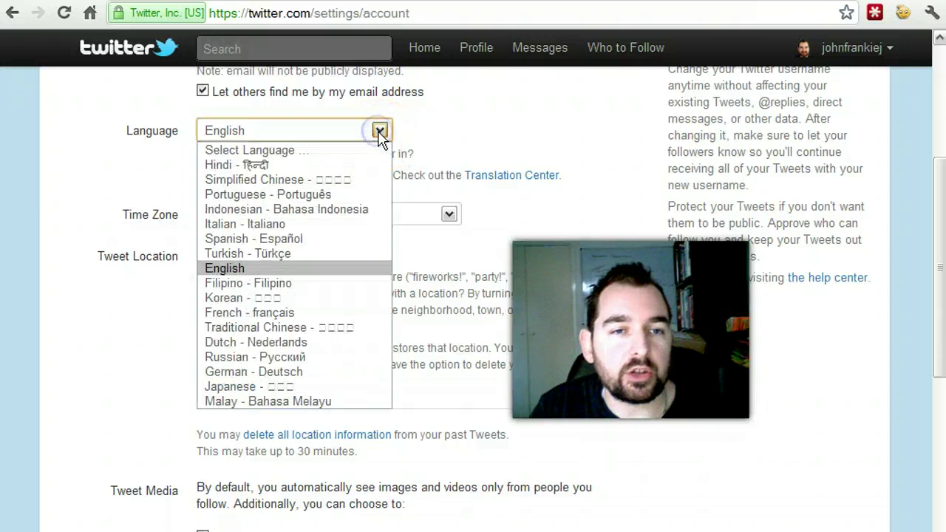
pyautogui.click(379, 131)
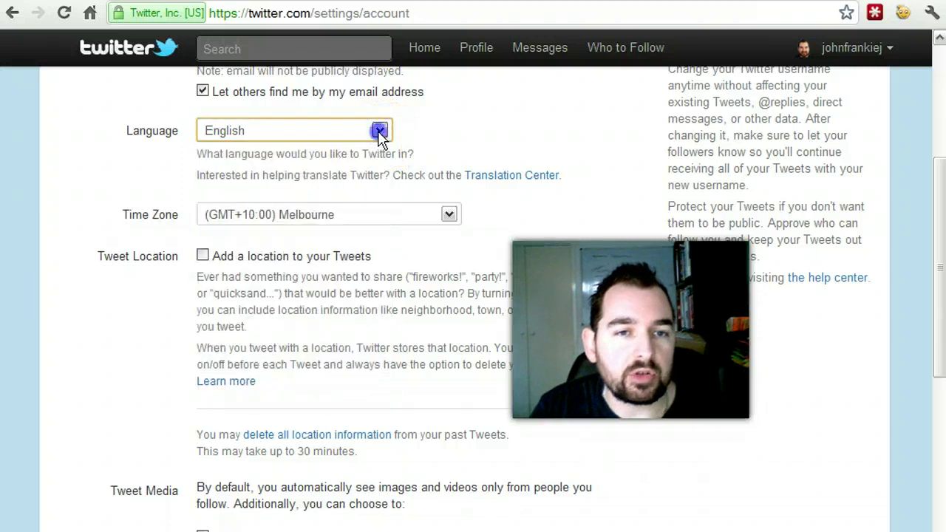
pyautogui.click(449, 215)
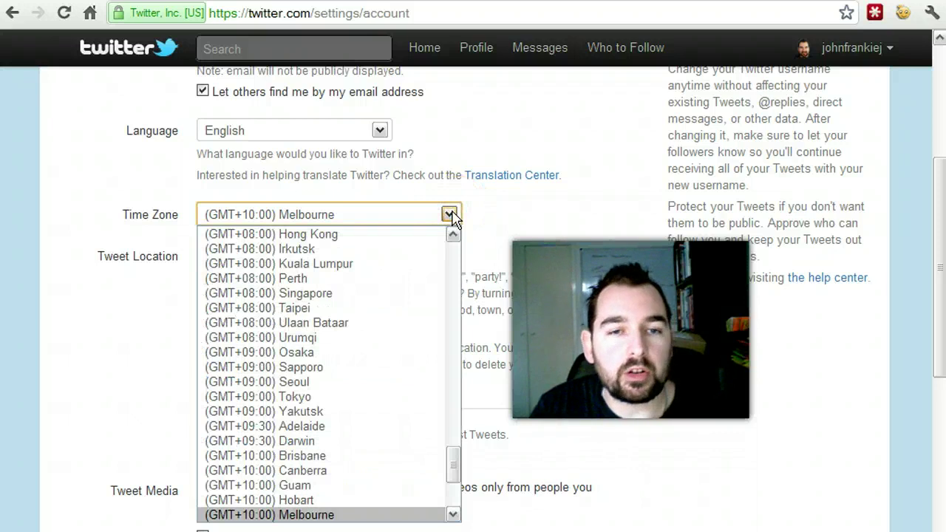
pyautogui.click(451, 215)
# - Review the Tweet Location, Tweet Media, Tweet Privacy and HTTPS Only options in the account settings
pyautogui.scroll(-1, 545, 216)
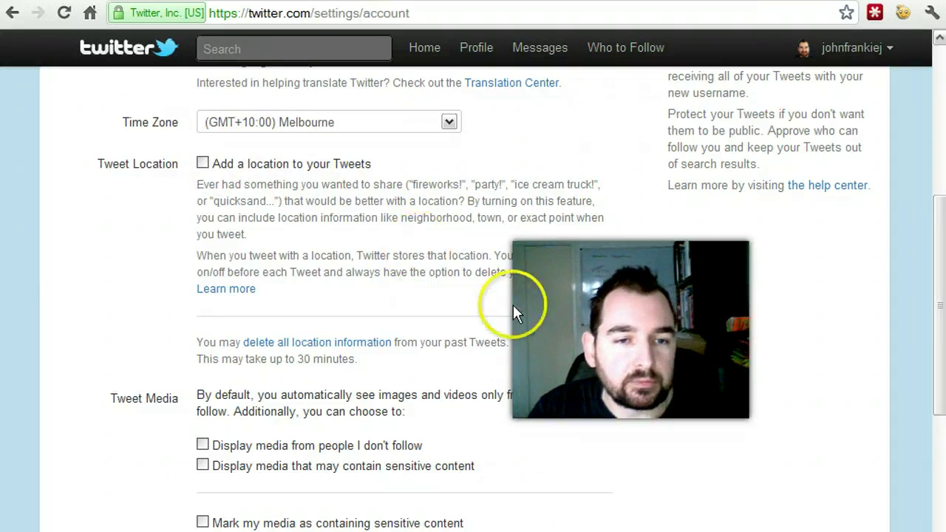
pyautogui.scroll(-2, 639, 351)
pyautogui.scroll(-2, 639, 351)
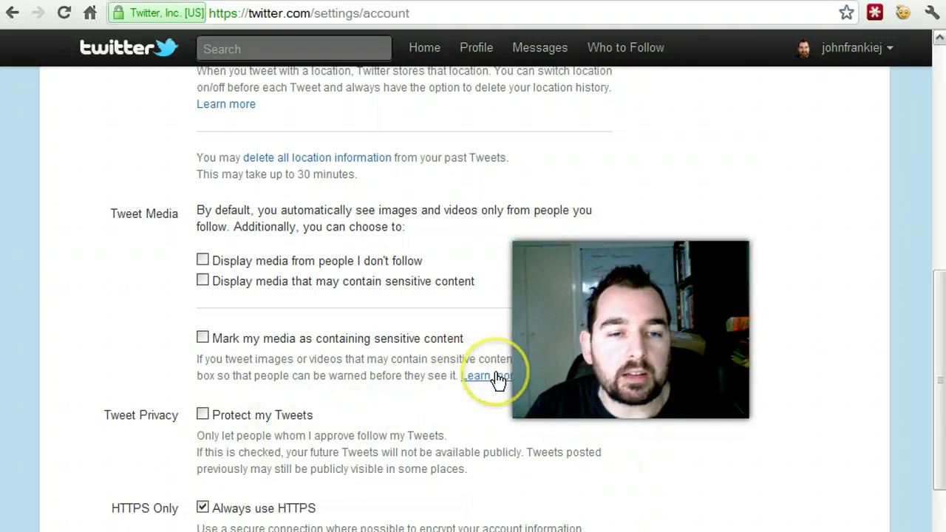
pyautogui.scroll(-3, 436, 377)
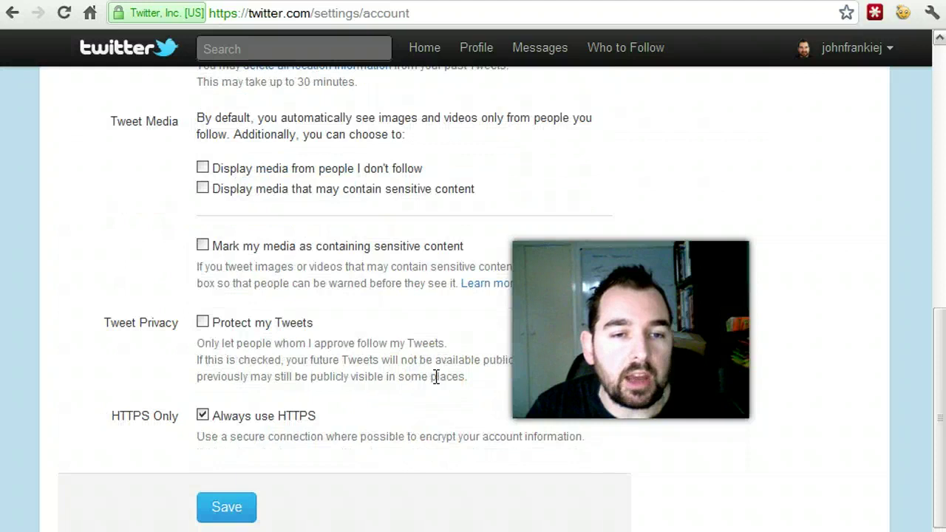
pyautogui.scroll(-2, 436, 377)
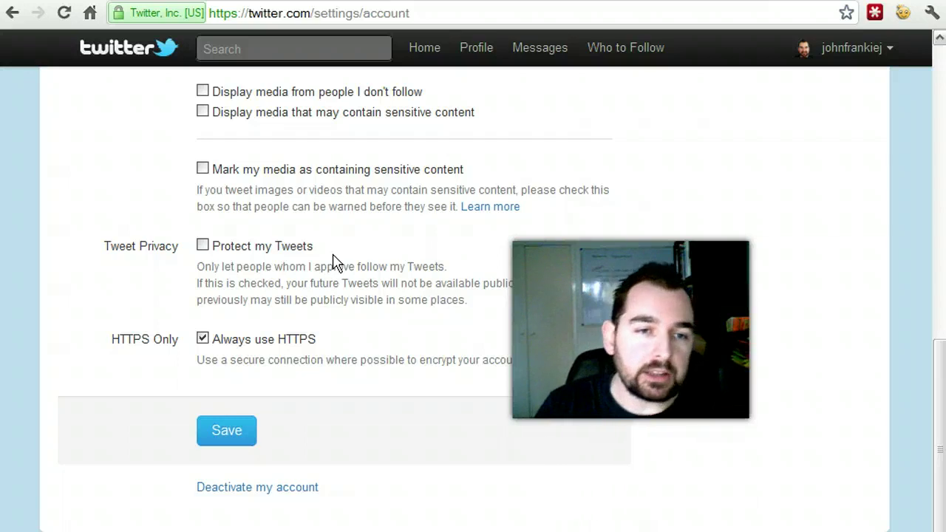
# - Try enabling Protect my Tweets under Tweet Privacy and clear the option again
pyautogui.click(204, 248)
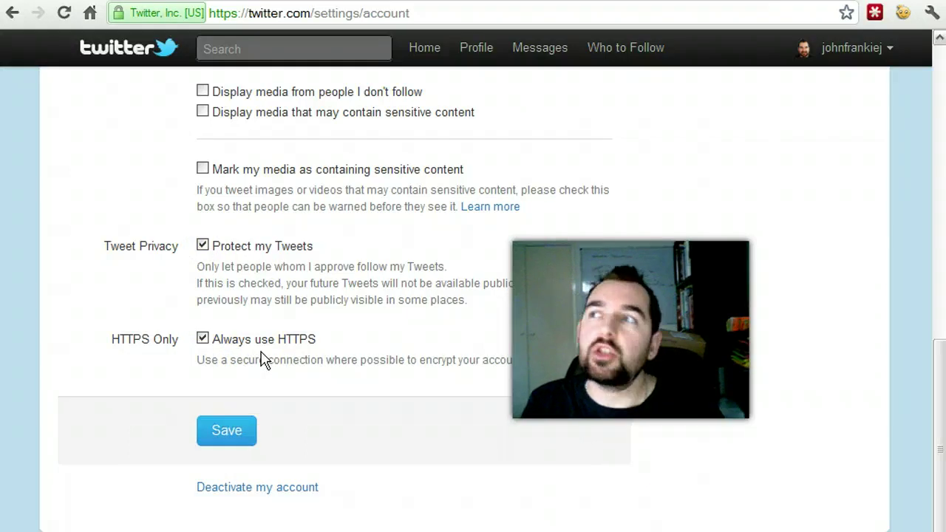
pyautogui.click(230, 273)
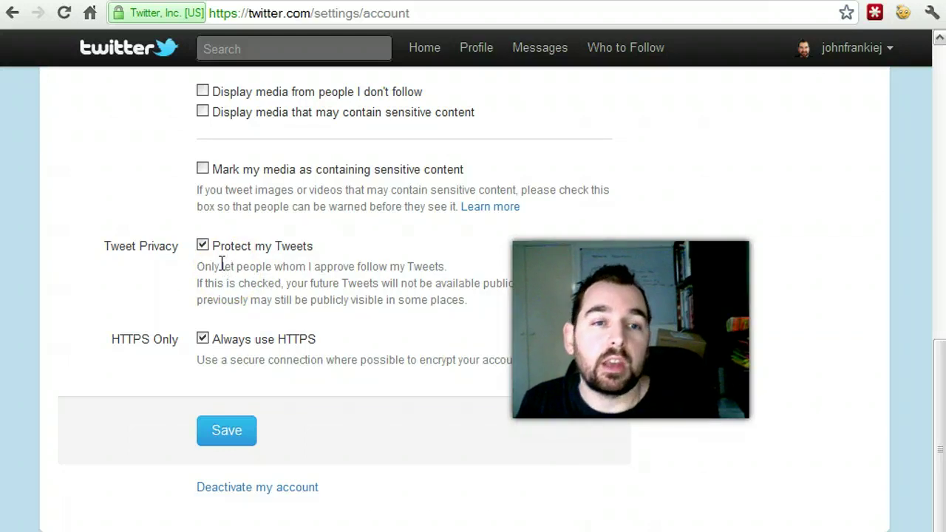
pyautogui.click(203, 247)
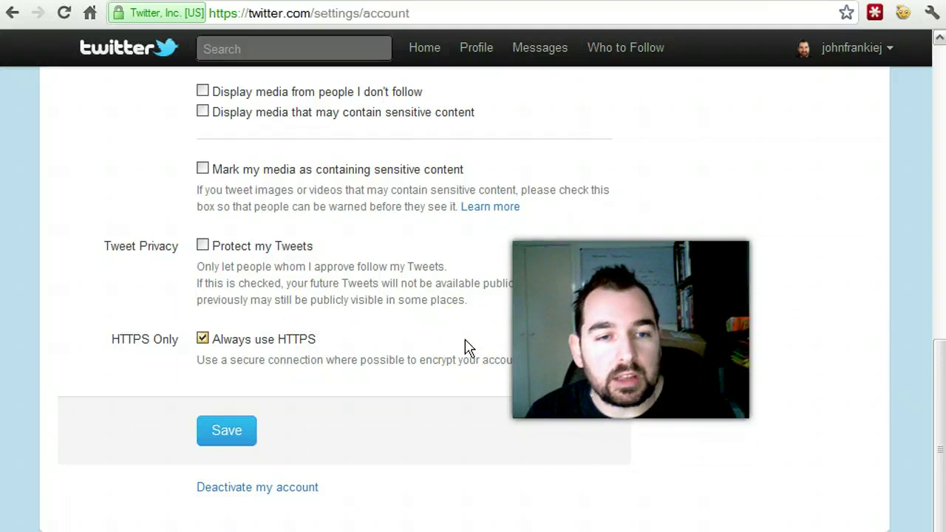
# - Open the Password settings and examine the current, new and verify password fields, dismissing the LastPass prompt
pyautogui.scroll(8, 464, 347)
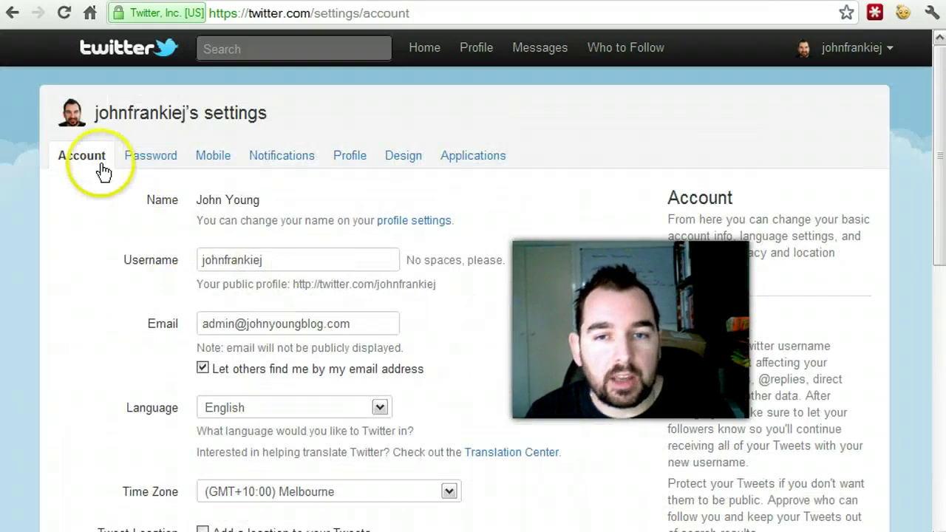
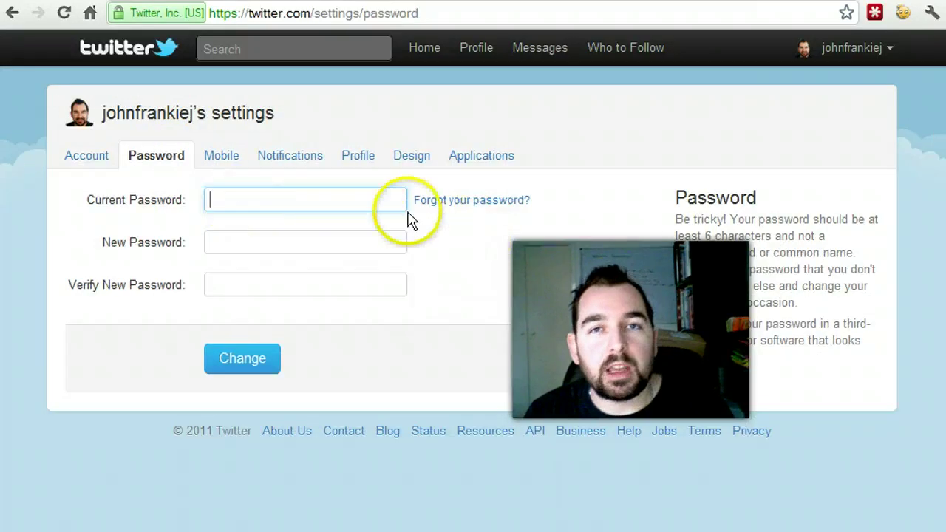
pyautogui.click(250, 197)
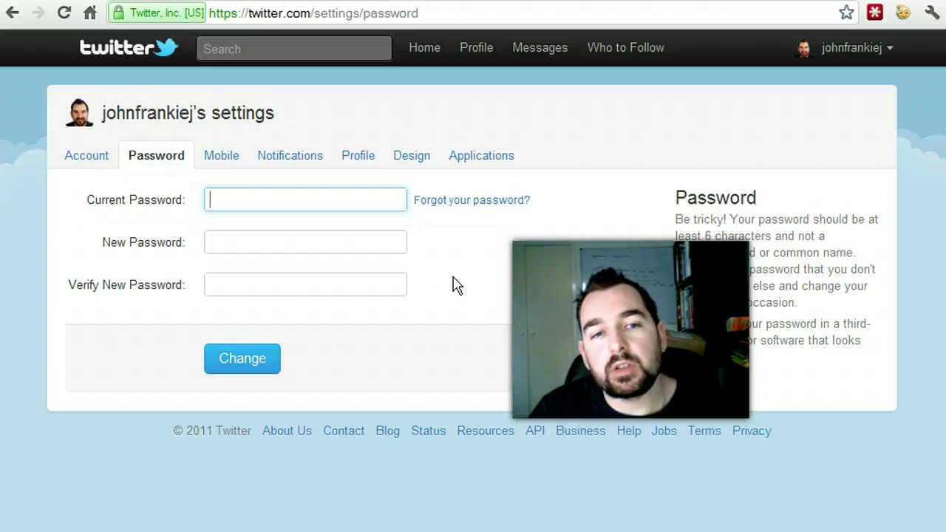
pyautogui.click(363, 196)
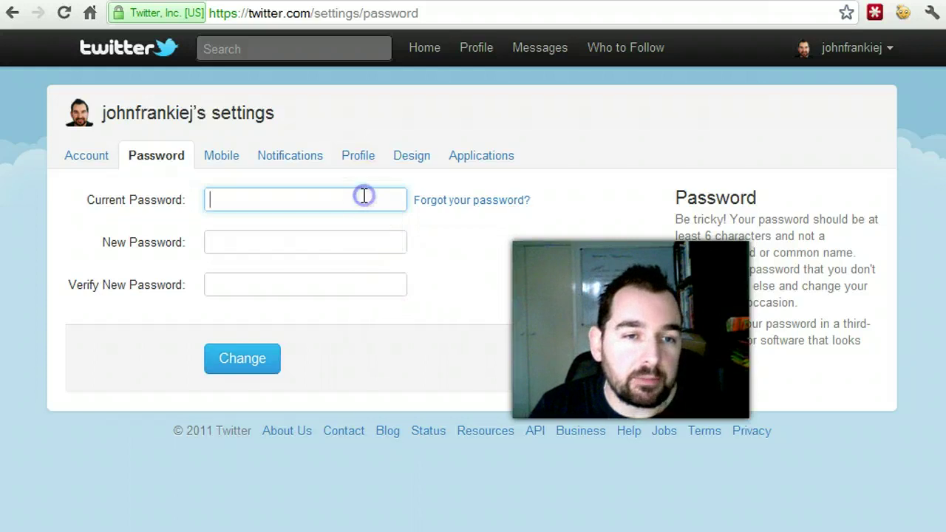
pyautogui.click(313, 325)
pyautogui.click(295, 267)
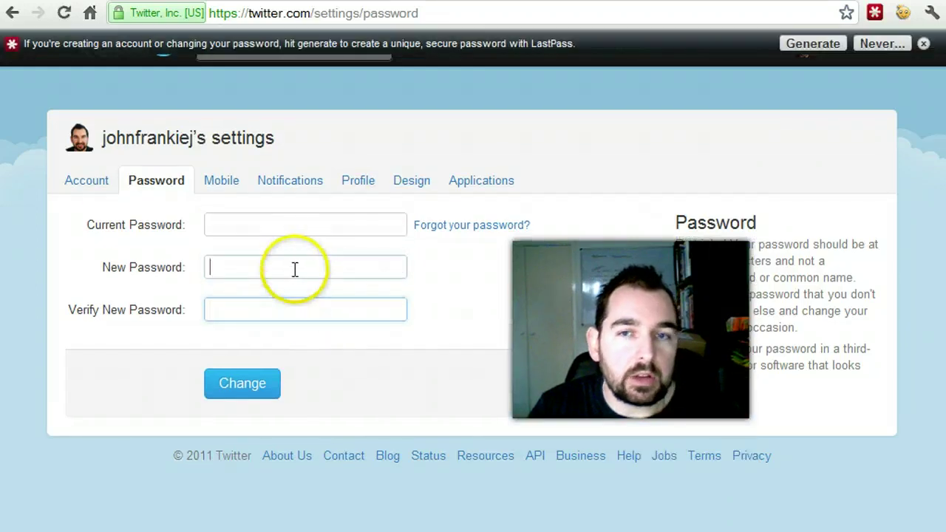
pyautogui.click(924, 45)
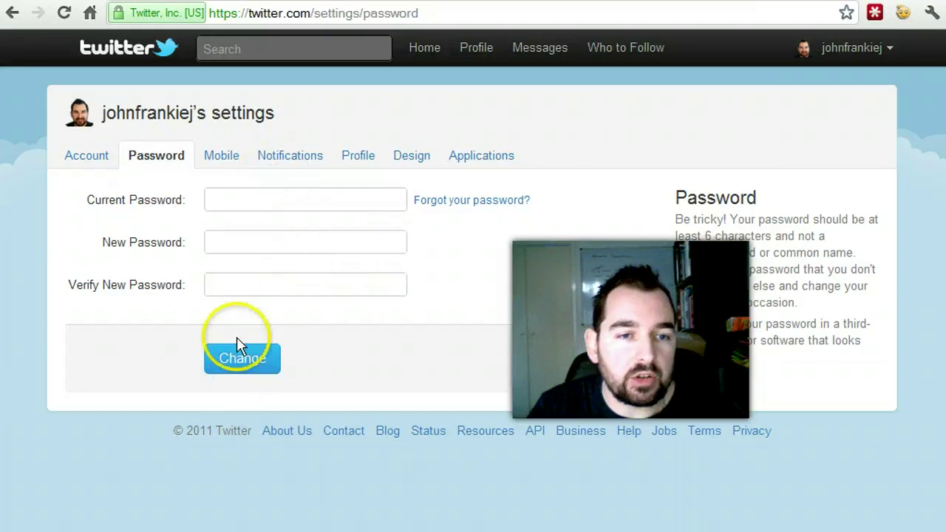
# - Open the Mobile settings and look through the Country/region choices for text messaging
pyautogui.click(205, 153)
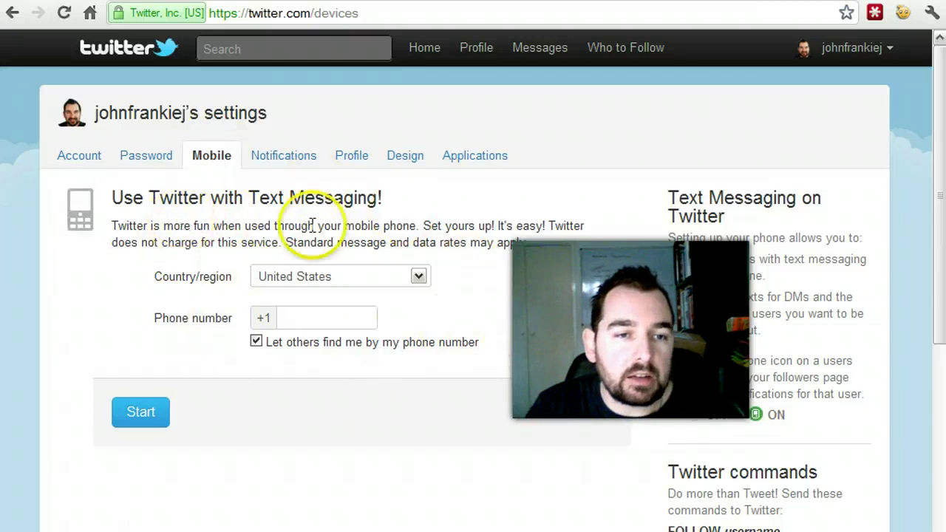
pyautogui.click(418, 276)
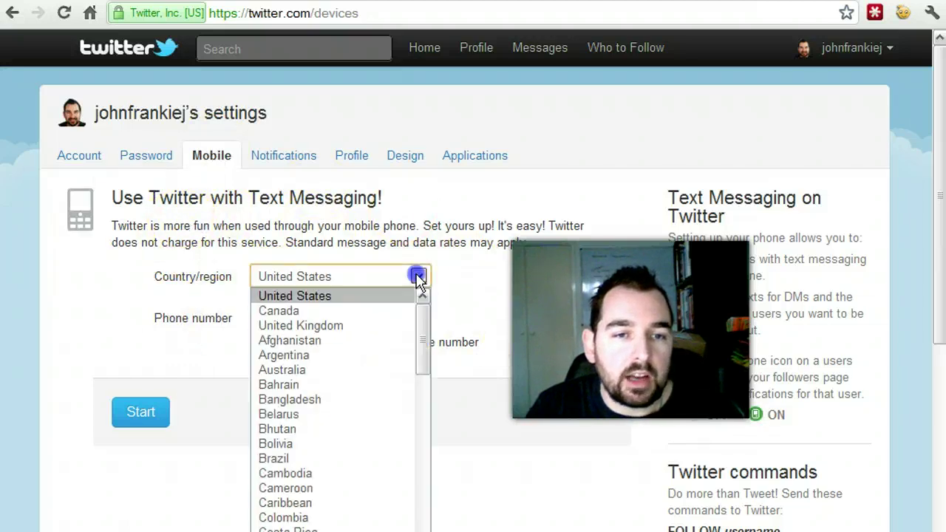
pyautogui.click(419, 276)
pyautogui.click(534, 310)
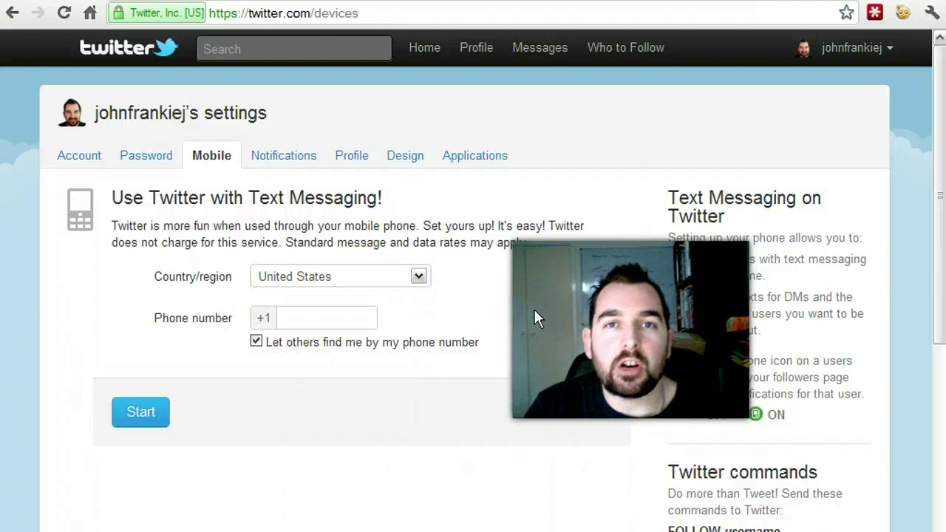
pyautogui.click(426, 330)
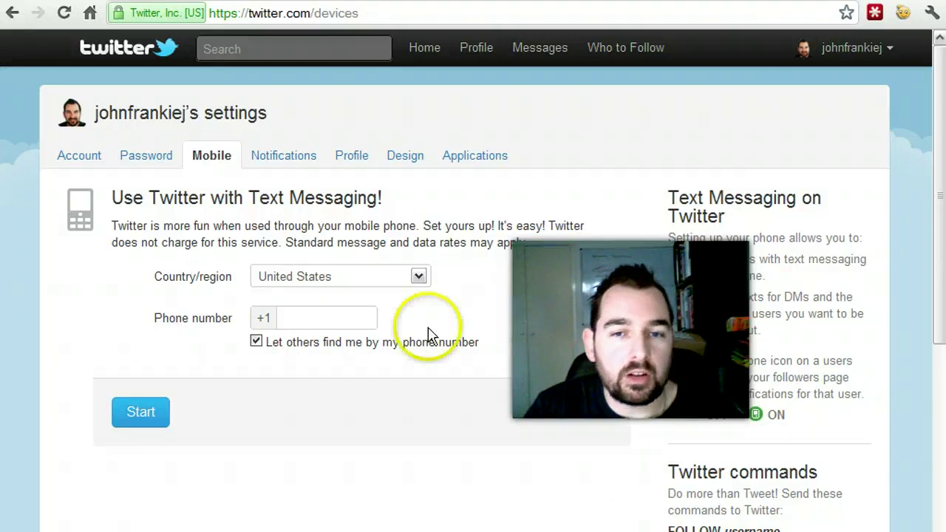
pyautogui.click(576, 313)
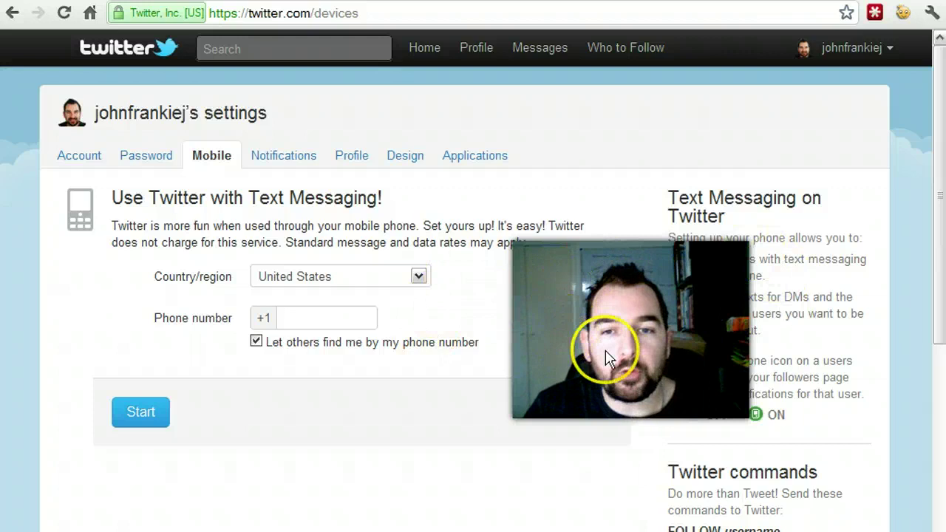
pyautogui.moveTo(687, 253); pyautogui.dragTo(777, 270)
pyautogui.click(806, 286)
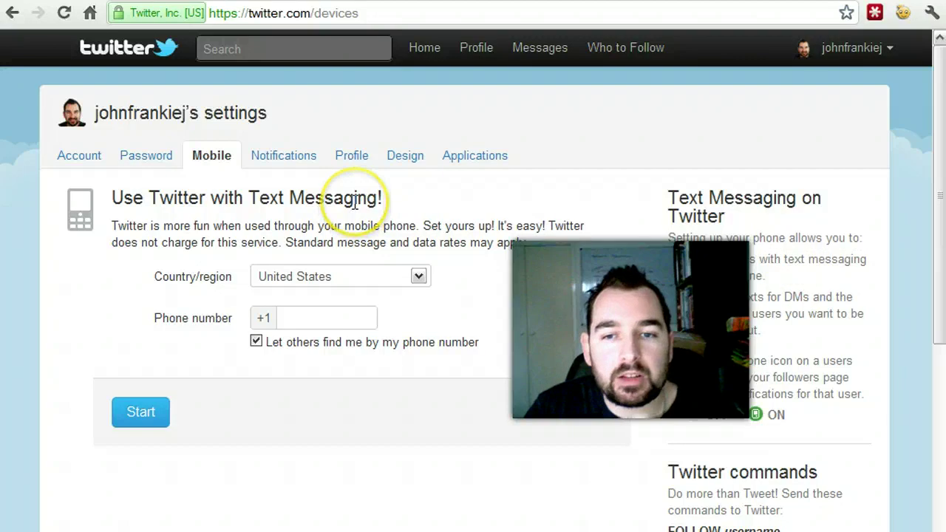
# - Open the Notifications settings and examine the email address that Twitter sends notifications to
pyautogui.click(270, 157)
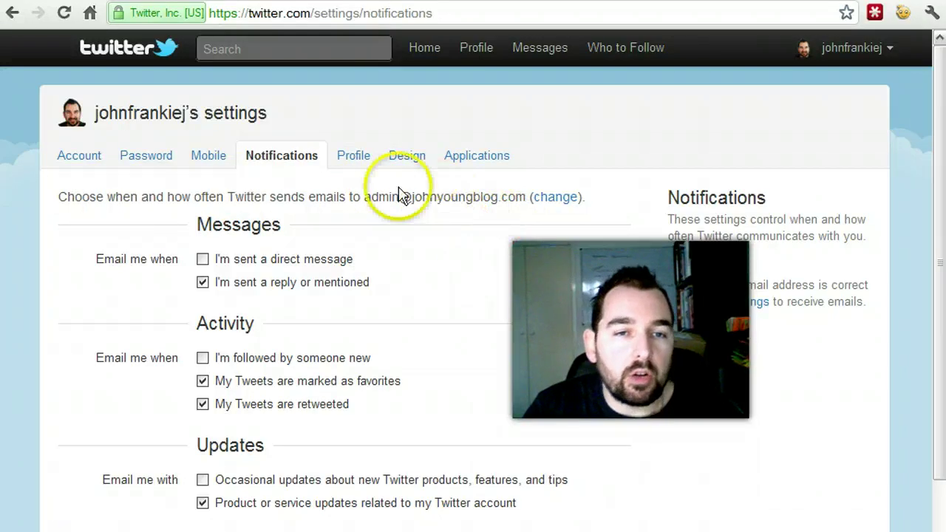
pyautogui.moveTo(362, 197); pyautogui.dragTo(523, 192)
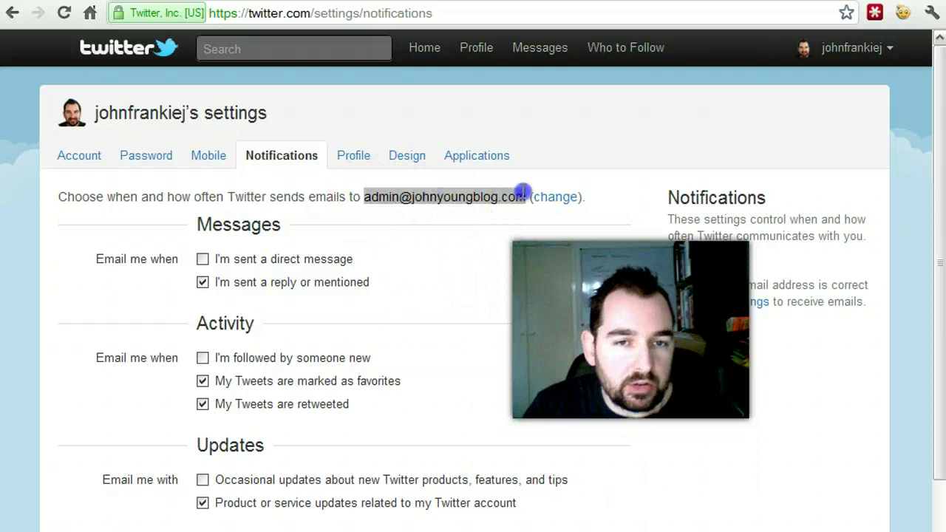
pyautogui.click(524, 227)
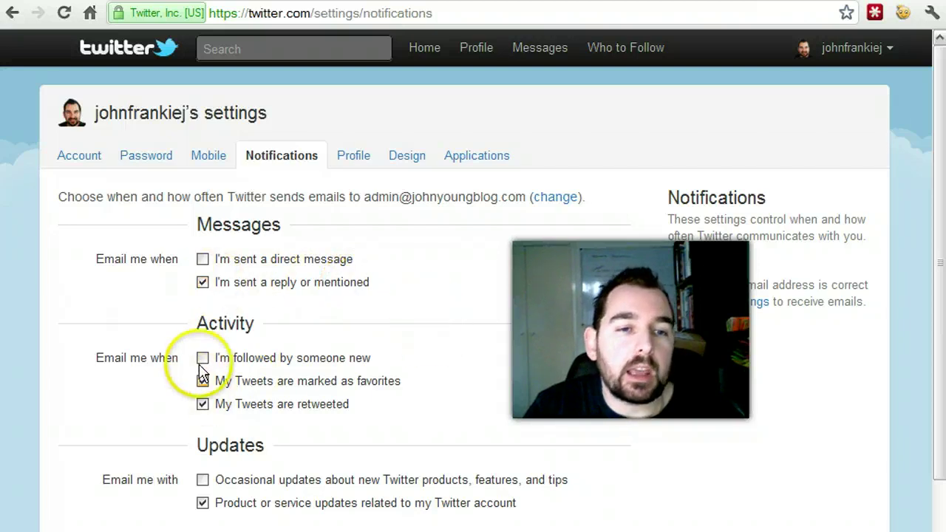
# - Review the Messages, Activity and Updates email options in the notification settings
pyautogui.scroll(-1, 189, 359)
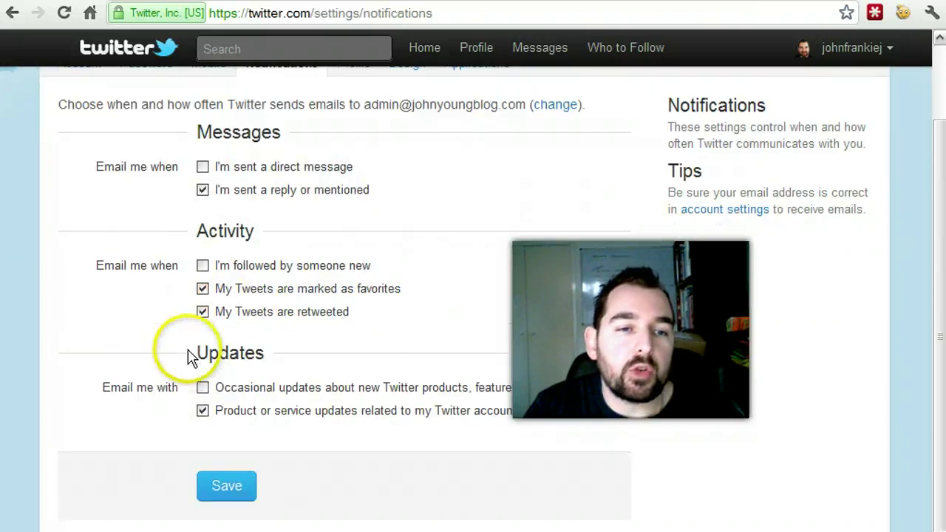
pyautogui.click(381, 304)
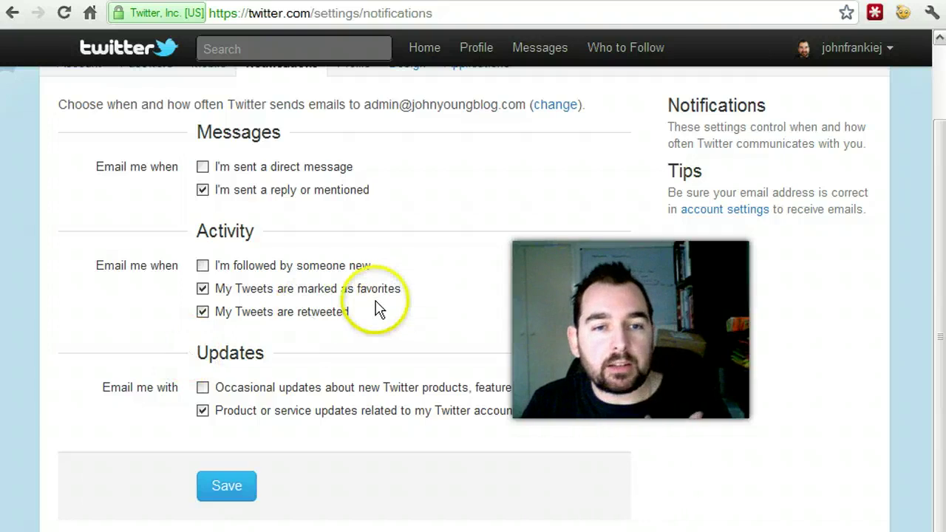
pyautogui.click(341, 317)
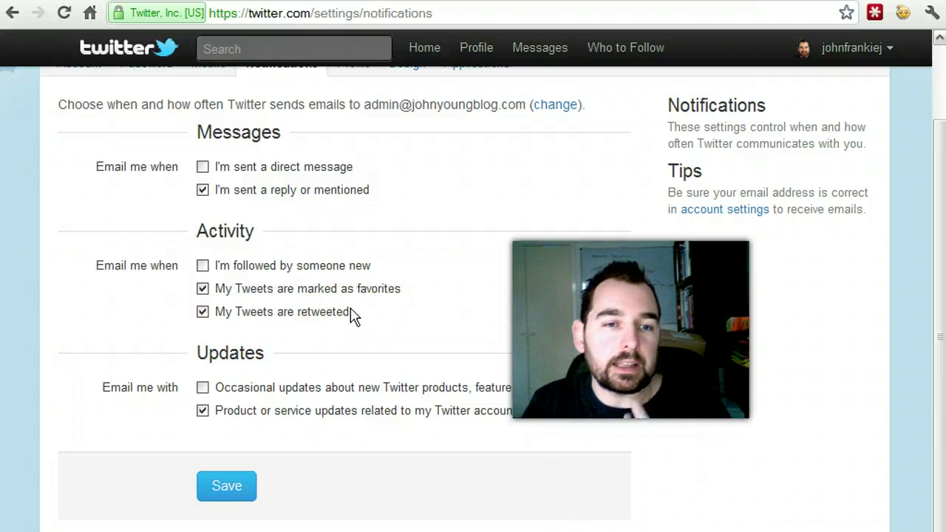
pyautogui.click(362, 309)
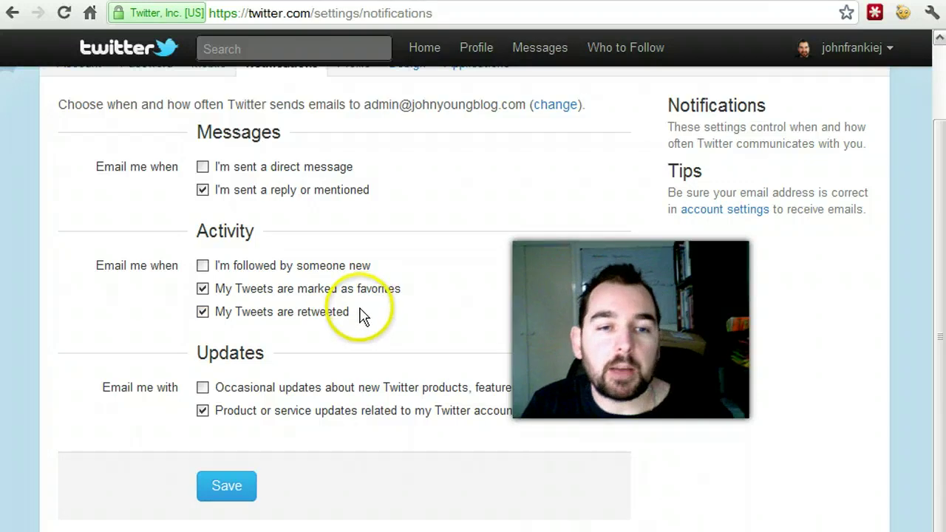
pyautogui.click(213, 416)
pyautogui.click(384, 448)
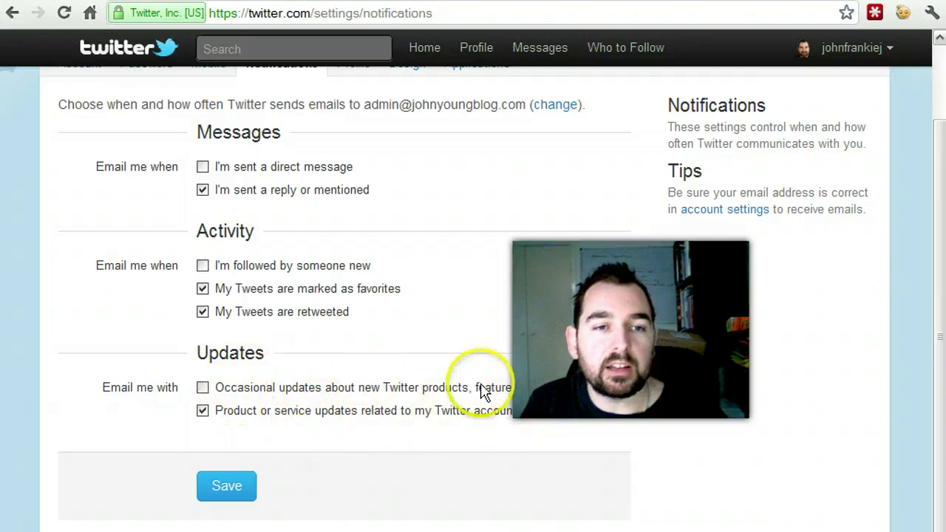
pyautogui.scroll(2, 482, 388)
pyautogui.scroll(-2, 481, 382)
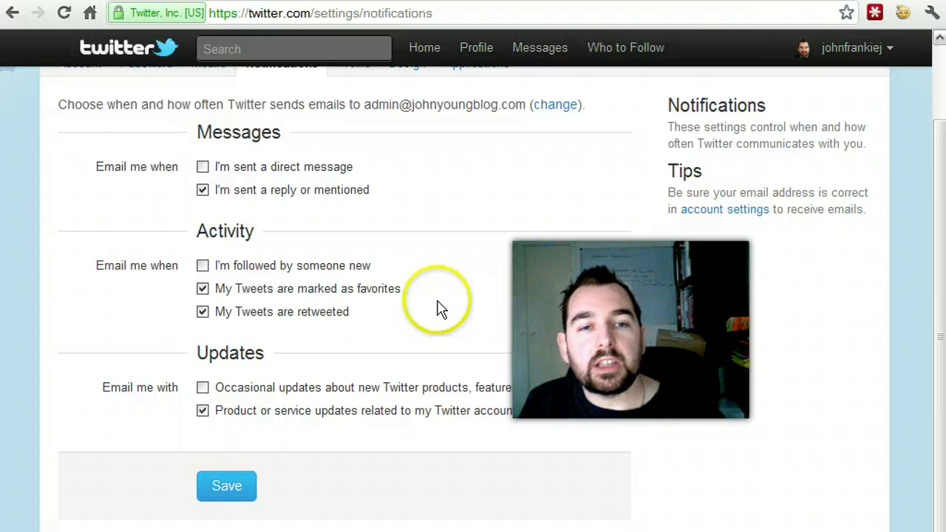
# - Try clearing the email notification for replies or mentions and enable it again
pyautogui.click(220, 192)
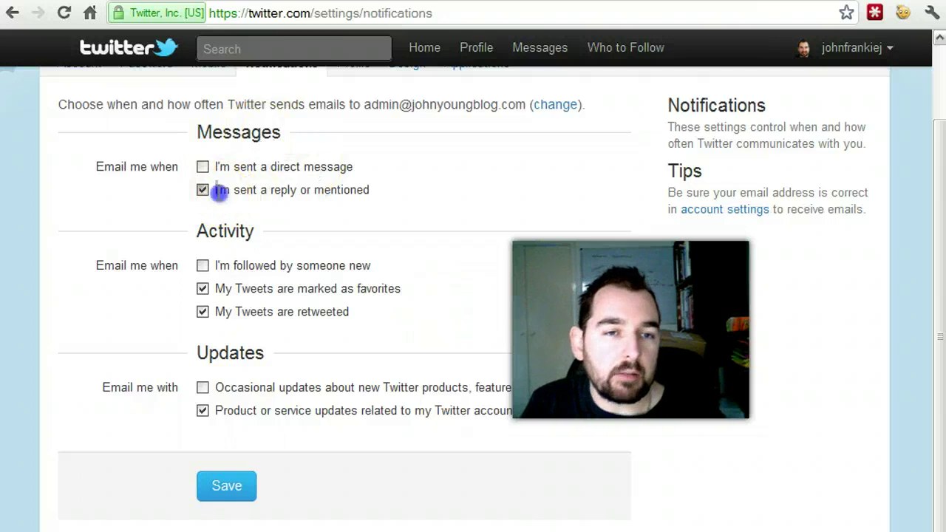
pyautogui.moveTo(220, 192); pyautogui.dragTo(319, 188)
pyautogui.moveTo(382, 192); pyautogui.dragTo(277, 192)
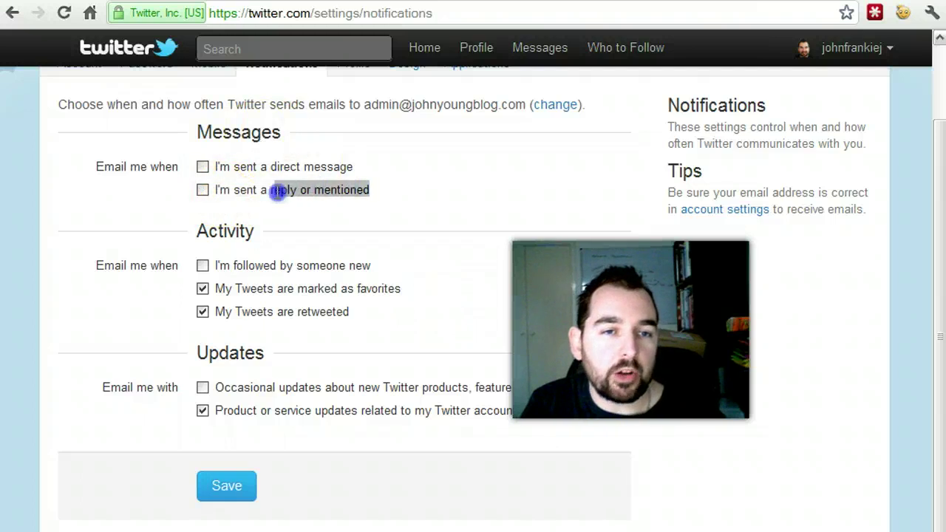
pyautogui.click(220, 193)
# - Enable email notifications for direct messages and save the notification settings
pyautogui.click(299, 169)
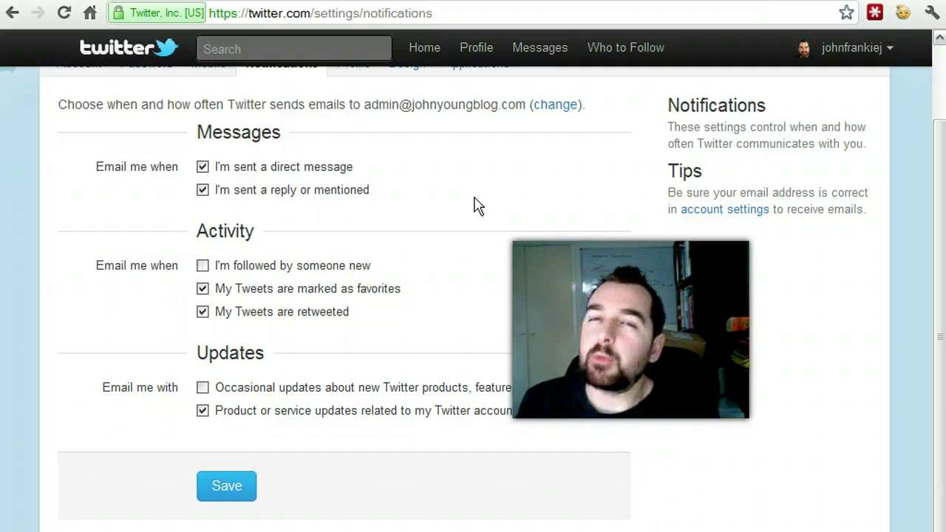
pyautogui.click(480, 202)
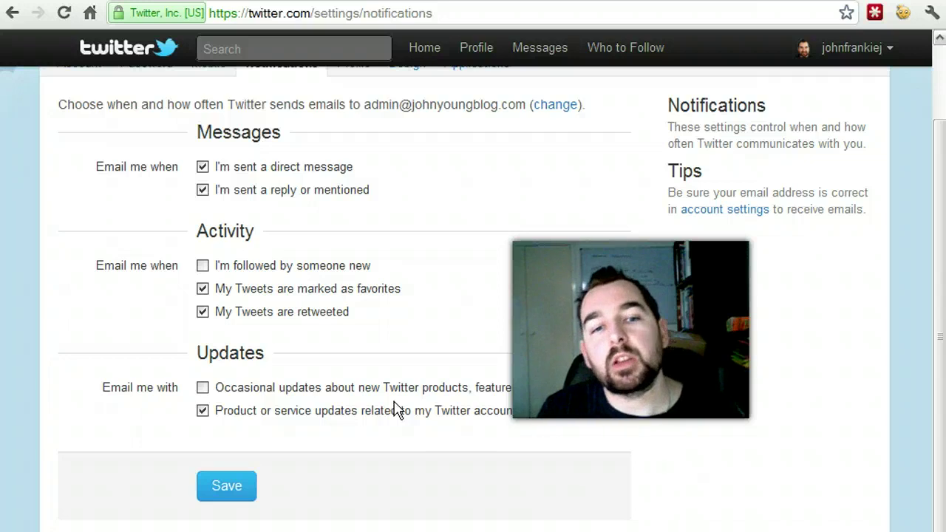
pyautogui.click(460, 416)
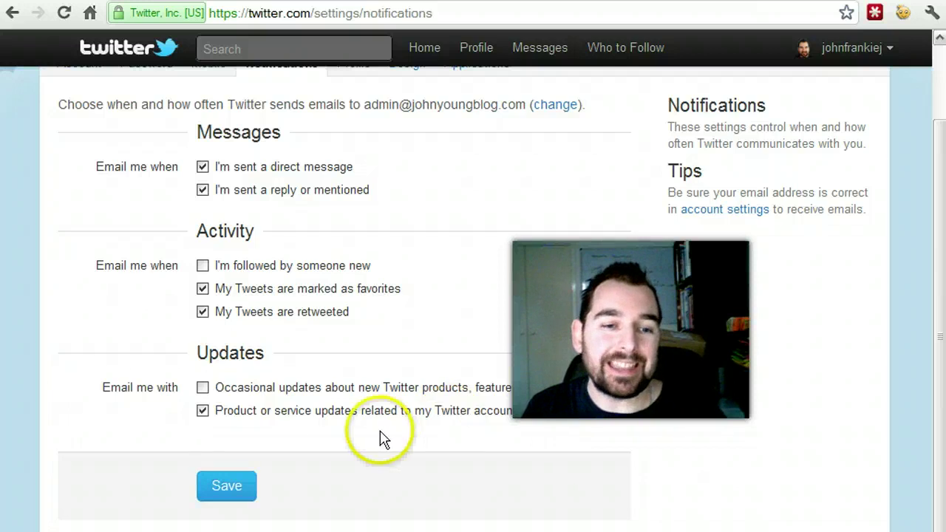
pyautogui.click(237, 493)
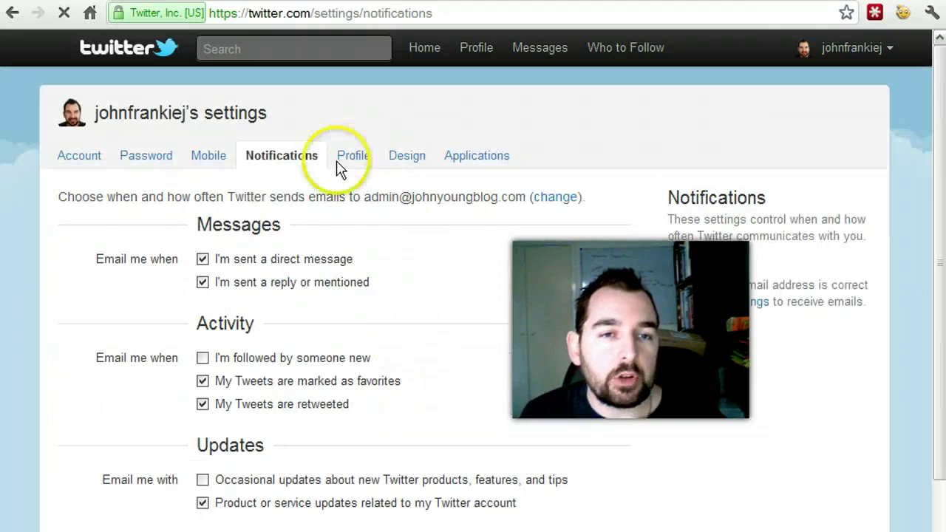
# - Open the Profile settings and examine the maximum size and accepted file formats for the profile picture
pyautogui.click(346, 161)
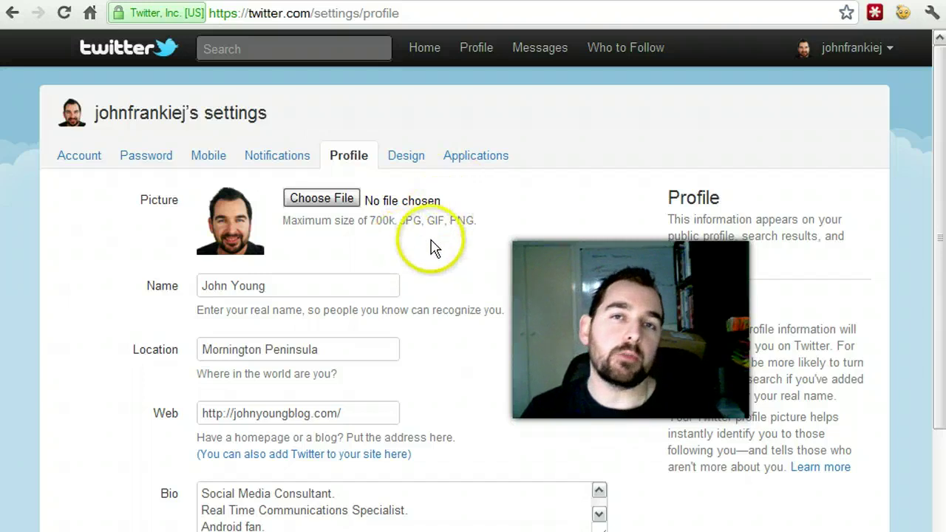
pyautogui.moveTo(285, 220); pyautogui.dragTo(414, 220)
pyautogui.click(415, 222)
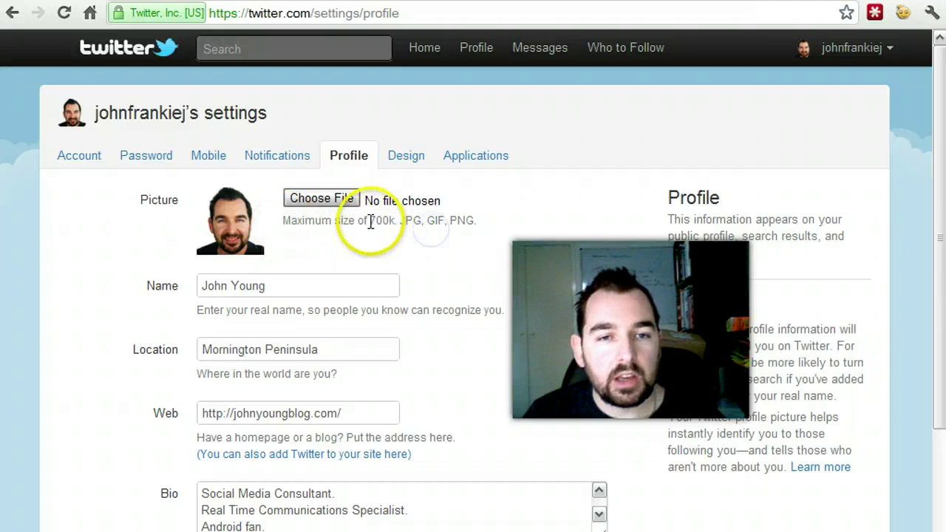
pyautogui.doubleClick(410, 221)
pyautogui.click(432, 220)
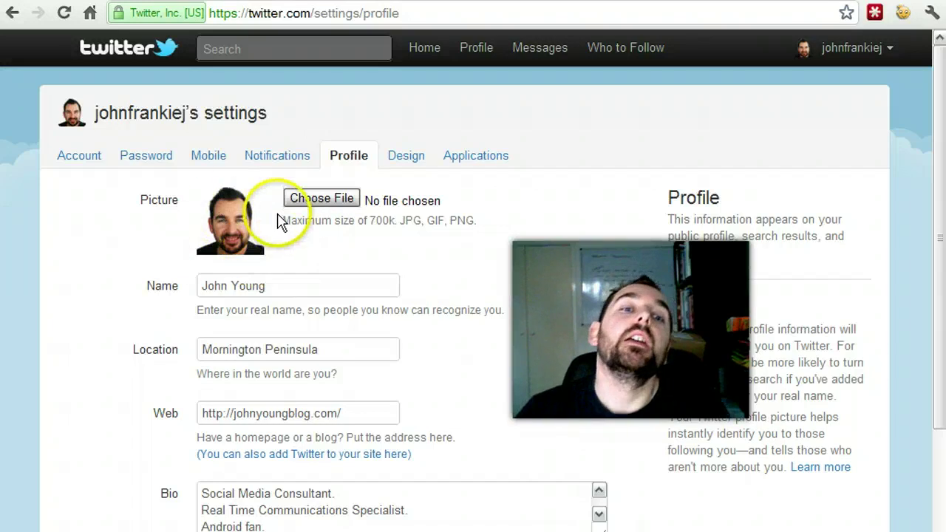
# - Review the Name, Location, Web and Bio fields of the profile
pyautogui.click(280, 290)
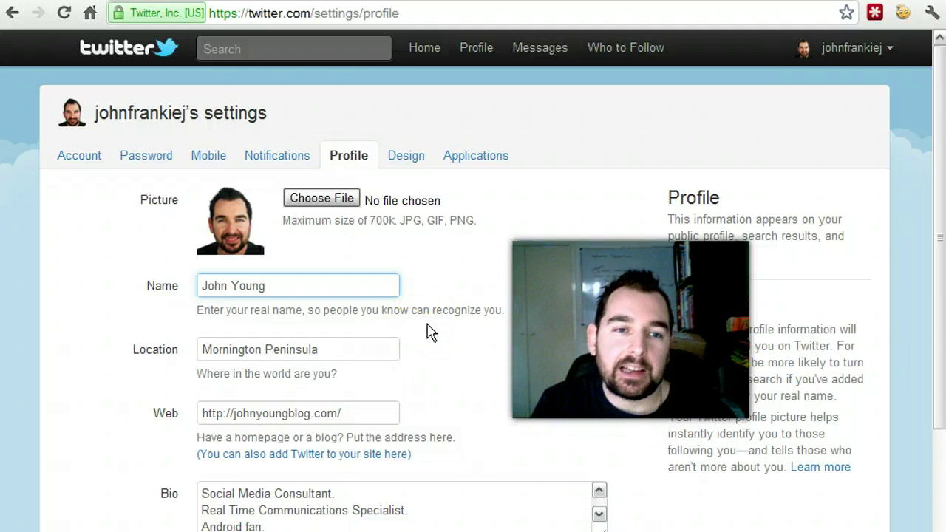
pyautogui.click(314, 281)
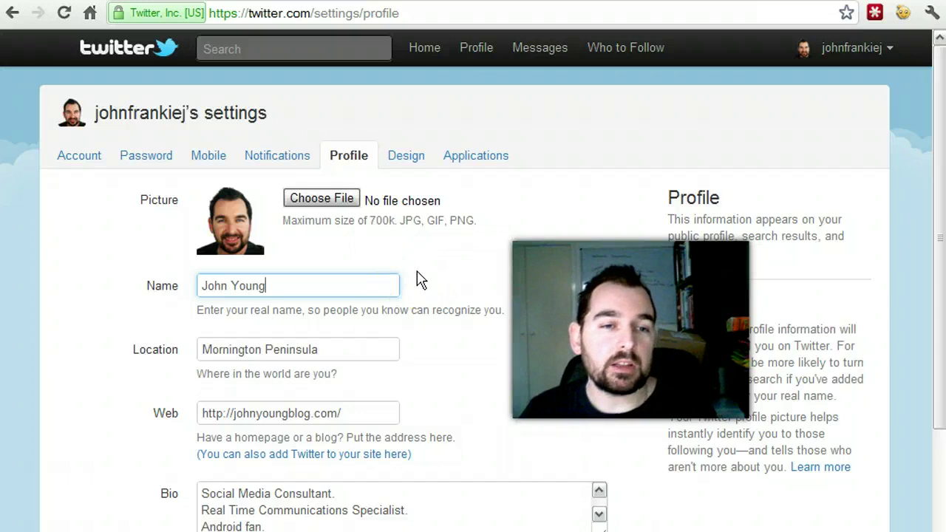
pyautogui.scroll(-1, 417, 279)
pyautogui.click(427, 424)
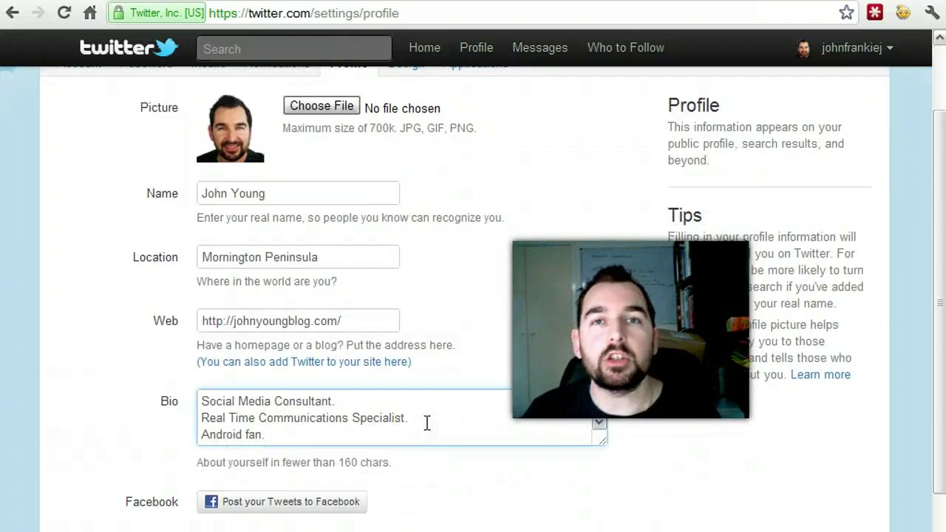
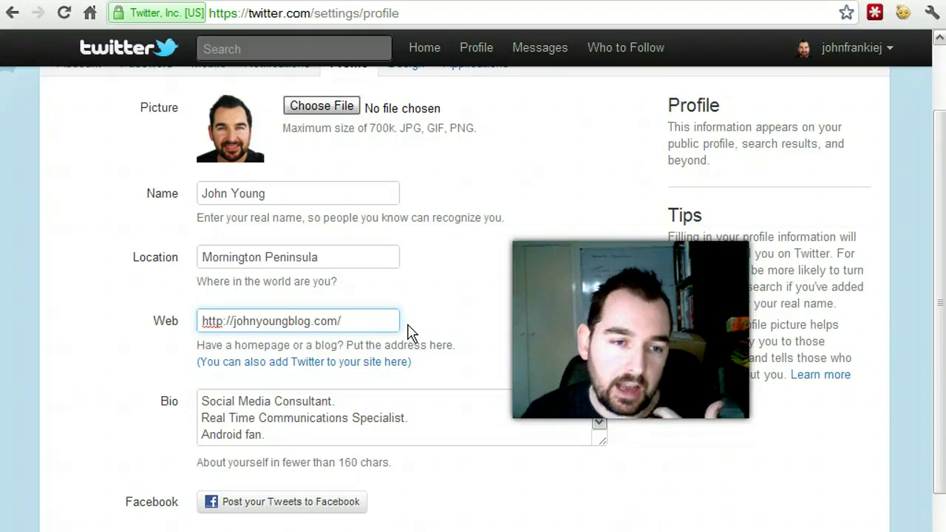
# - Enlarge the Bio text box to show its full text and examine the bitly link in it
pyautogui.scroll(-3, 411, 332)
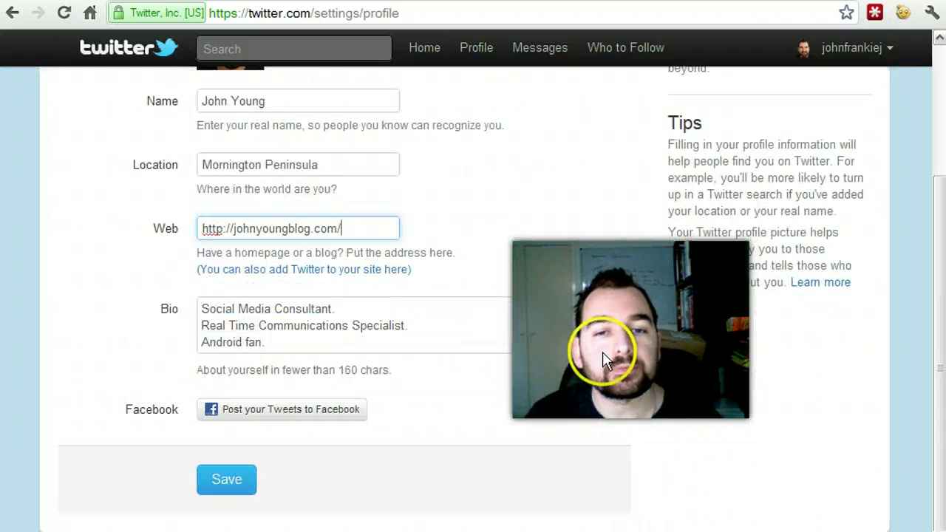
pyautogui.moveTo(600, 353); pyautogui.dragTo(597, 444)
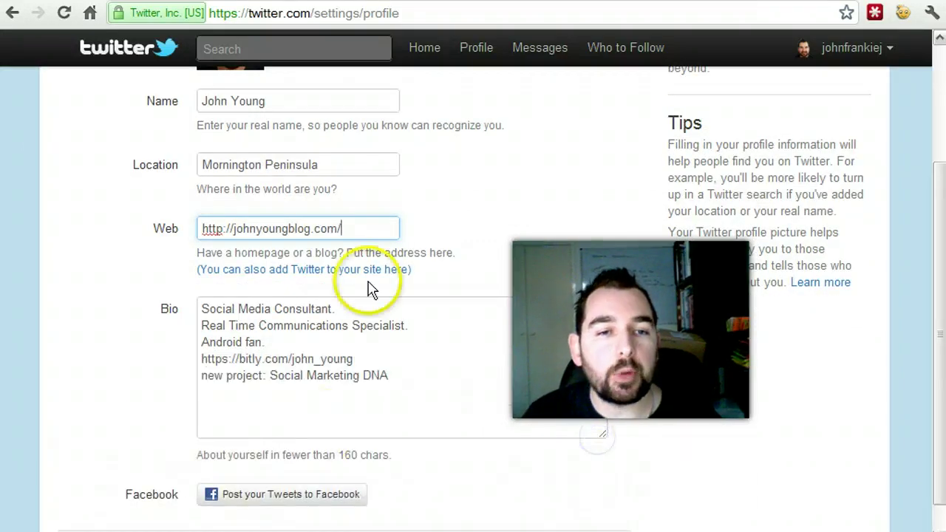
pyautogui.scroll(-2, 386, 302)
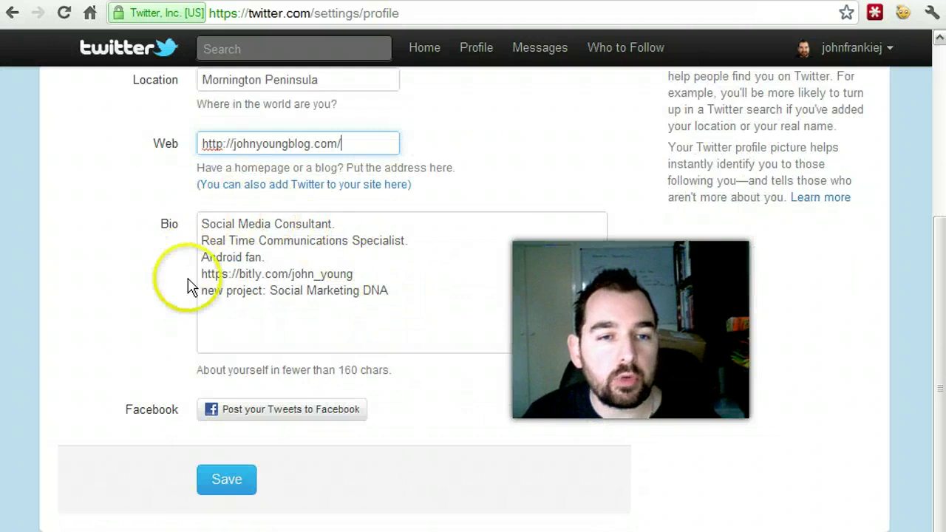
pyautogui.moveTo(353, 274); pyautogui.dragTo(200, 279)
pyautogui.click(370, 272)
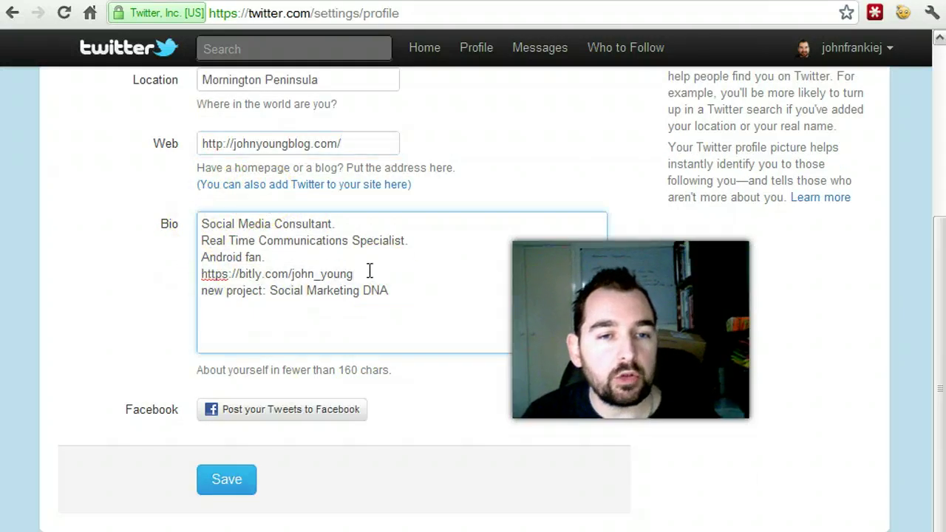
pyautogui.click(349, 273)
pyautogui.moveTo(349, 273); pyautogui.dragTo(205, 277)
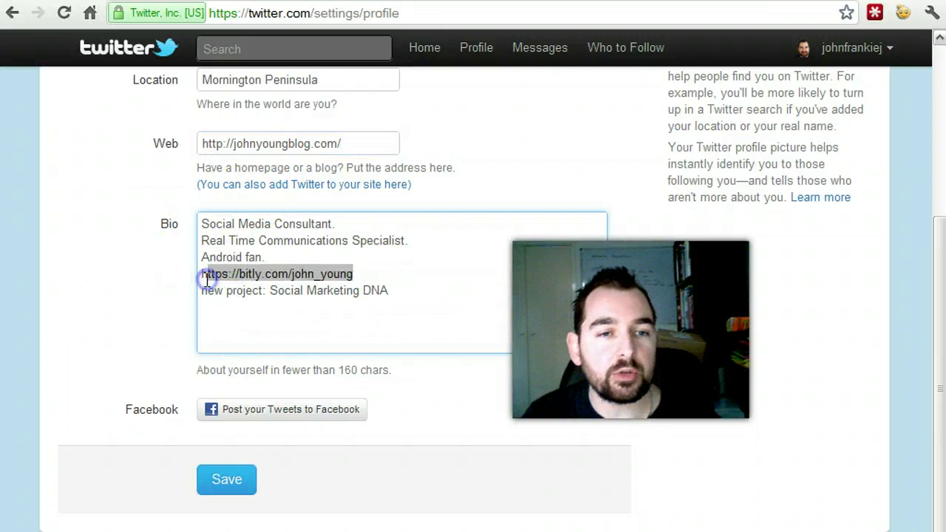
pyautogui.click(373, 267)
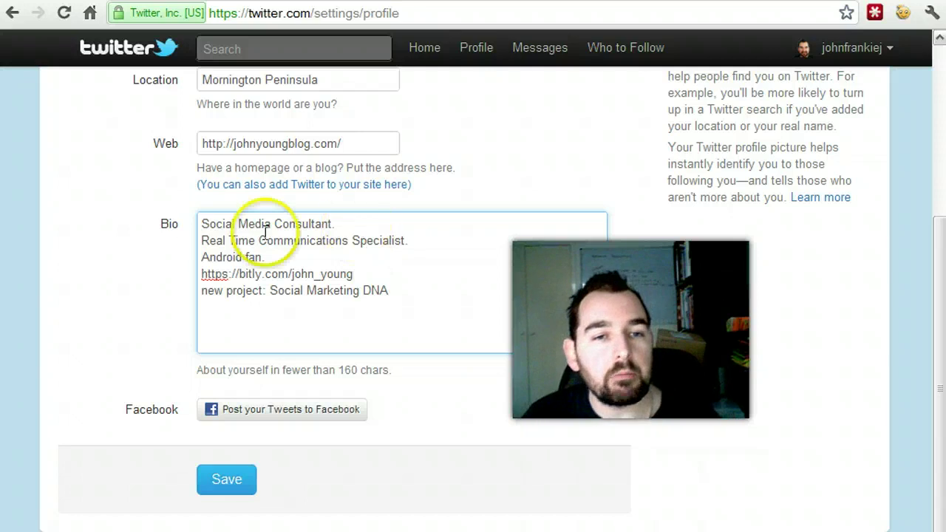
# - Examine the Bio's role descriptions, the Android fan line and the Social Marketing DNA project line
pyautogui.moveTo(201, 225); pyautogui.dragTo(249, 266)
pyautogui.click(310, 242)
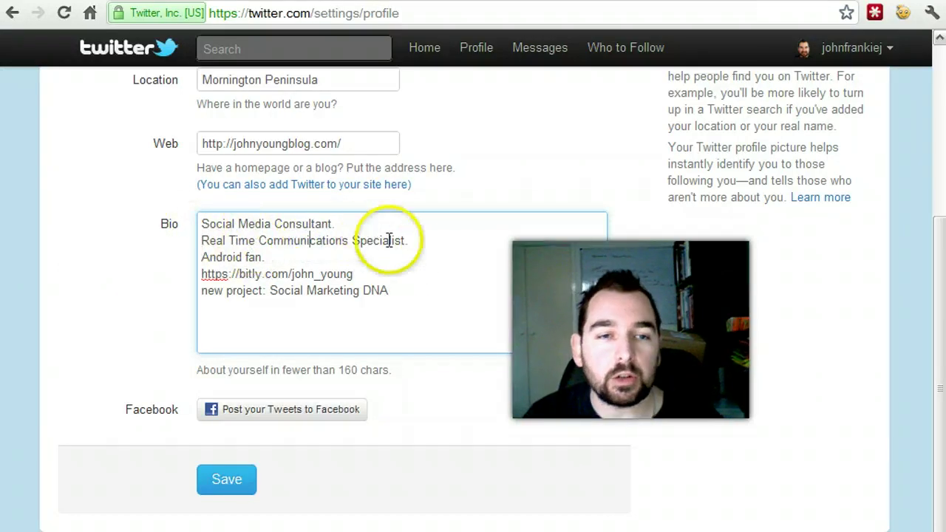
pyautogui.click(425, 240)
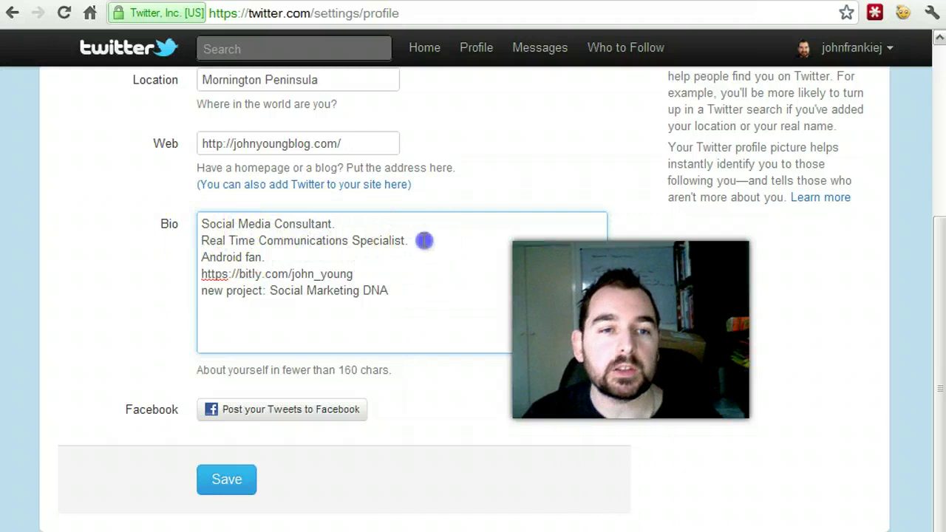
pyautogui.click(367, 255)
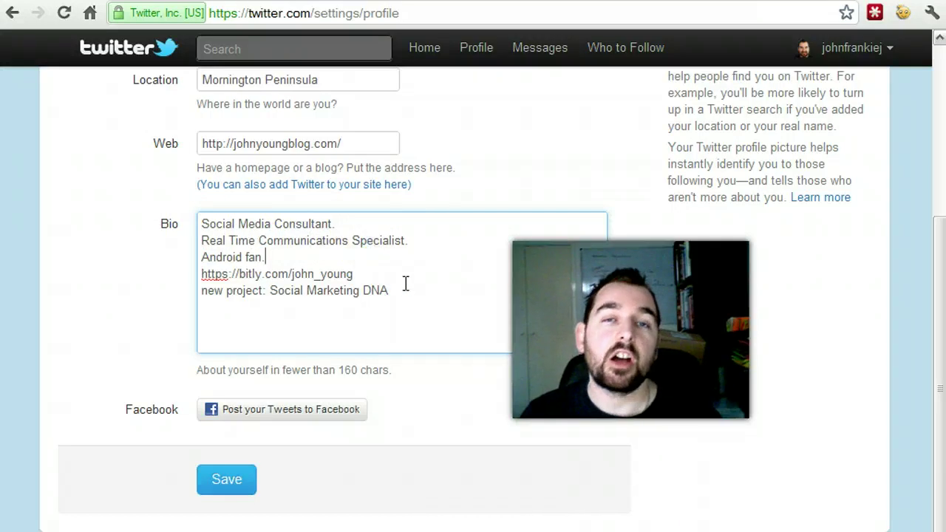
pyautogui.click(416, 296)
pyautogui.moveTo(402, 287); pyautogui.dragTo(280, 291)
pyautogui.click(393, 287)
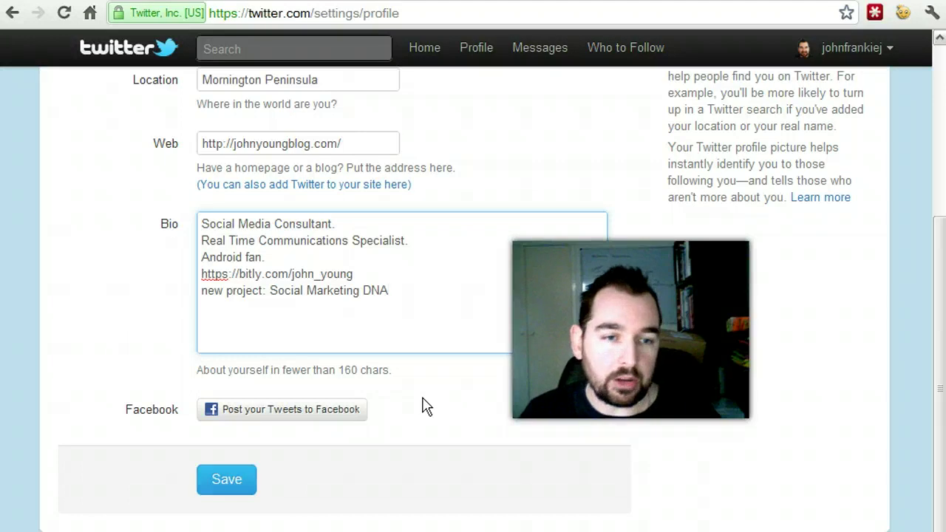
pyautogui.scroll(4, 422, 401)
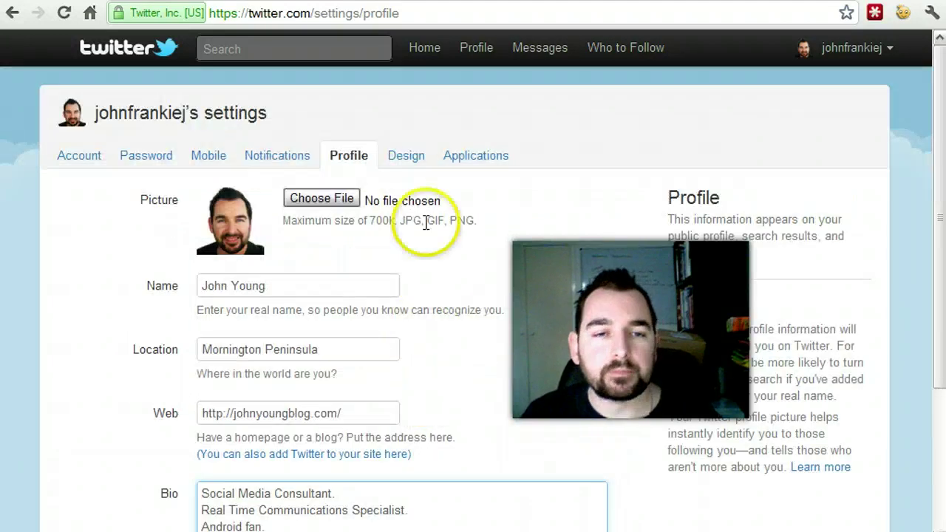
# - Open the Design settings and review the available themes and the options for changing the background image and design colors
pyautogui.click(415, 168)
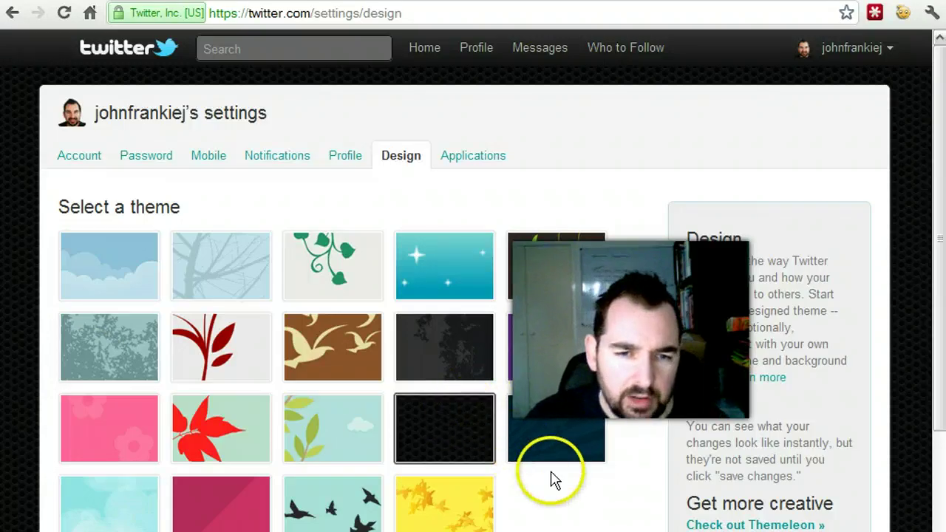
pyautogui.scroll(-2, 549, 480)
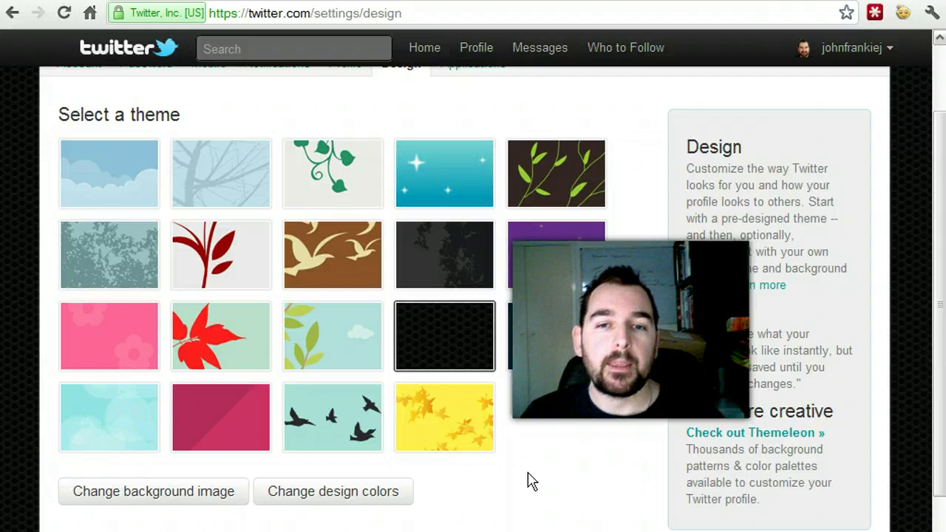
pyautogui.scroll(-1, 532, 480)
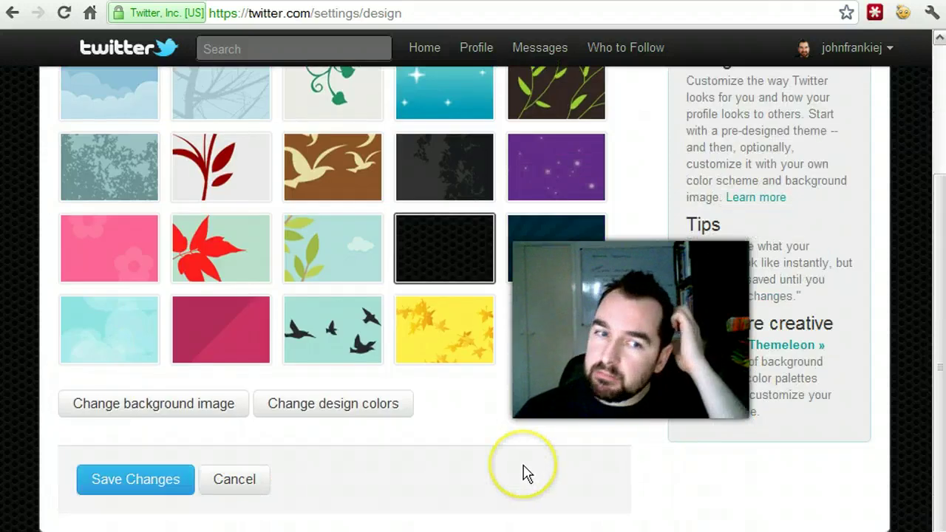
# - Open the Applications settings and look through the list of applications allowed to access the account, down to the 2010 approvals
pyautogui.scroll(2, 524, 473)
pyautogui.click(468, 156)
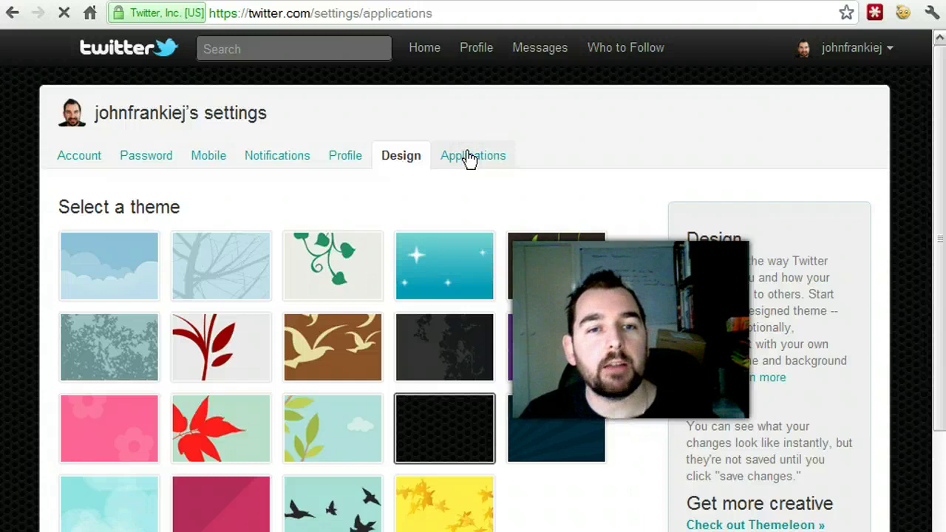
pyautogui.scroll(-1, 414, 294)
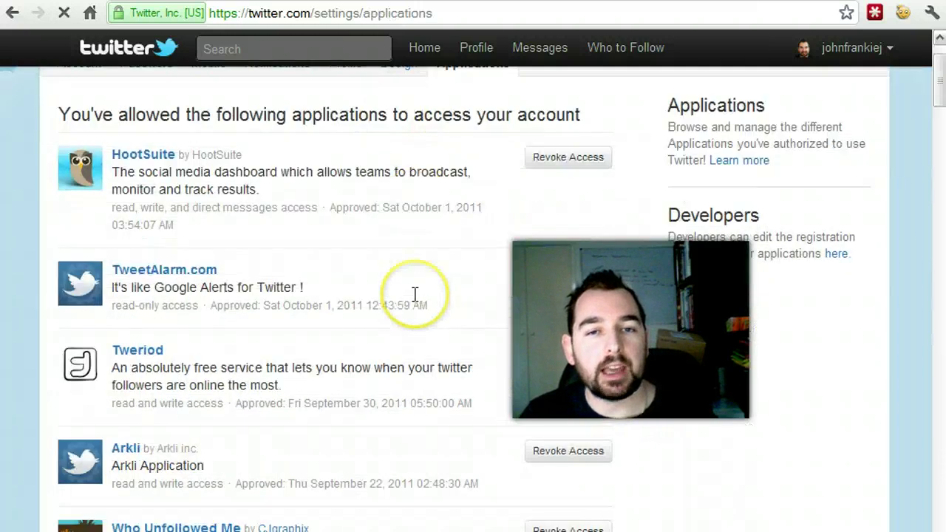
pyautogui.scroll(-2, 414, 294)
pyautogui.scroll(-6, 415, 301)
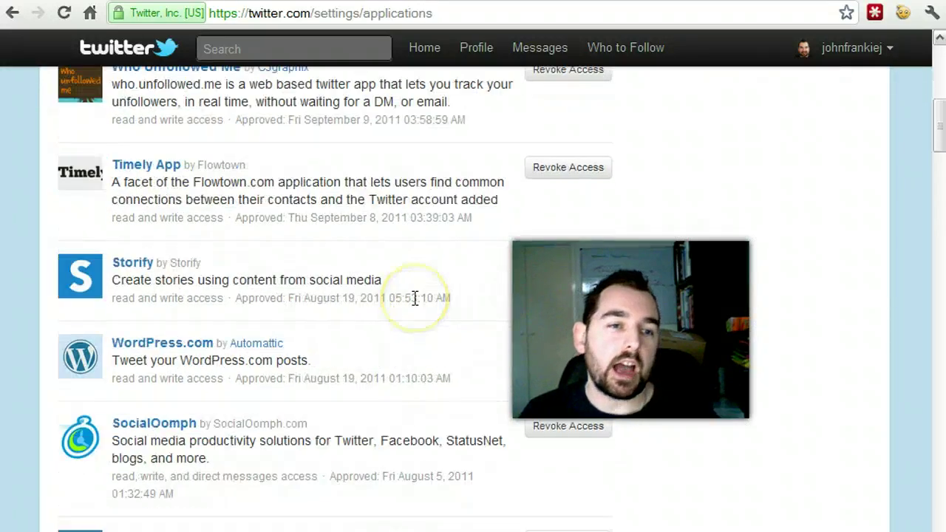
pyautogui.scroll(-5, 414, 297)
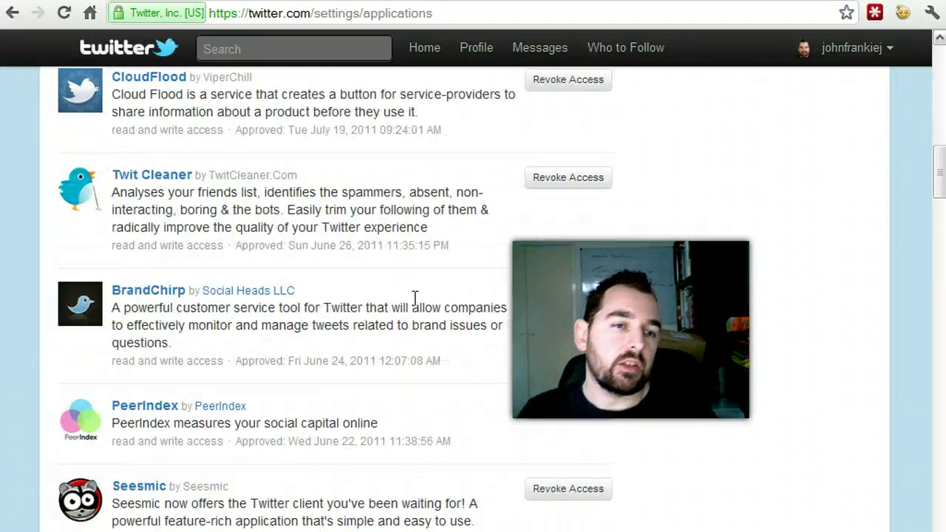
pyautogui.scroll(-6, 415, 311)
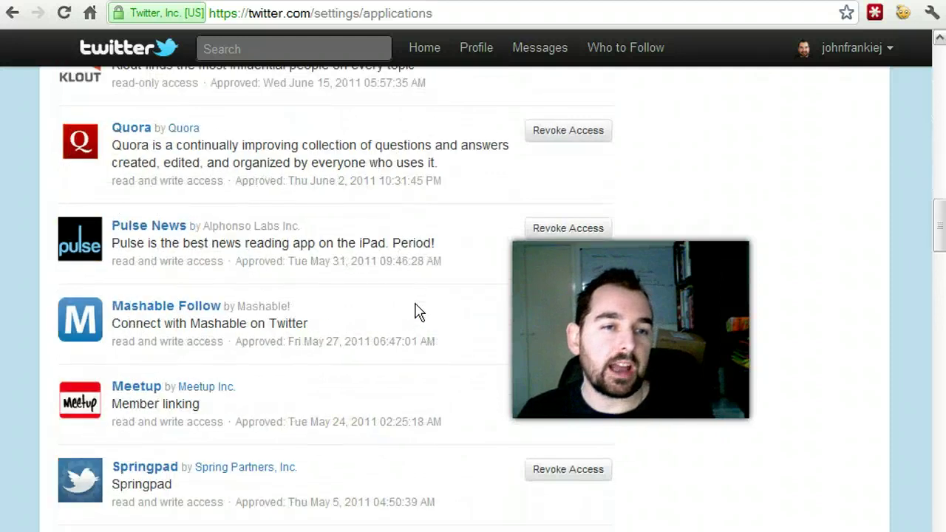
pyautogui.scroll(-6, 415, 314)
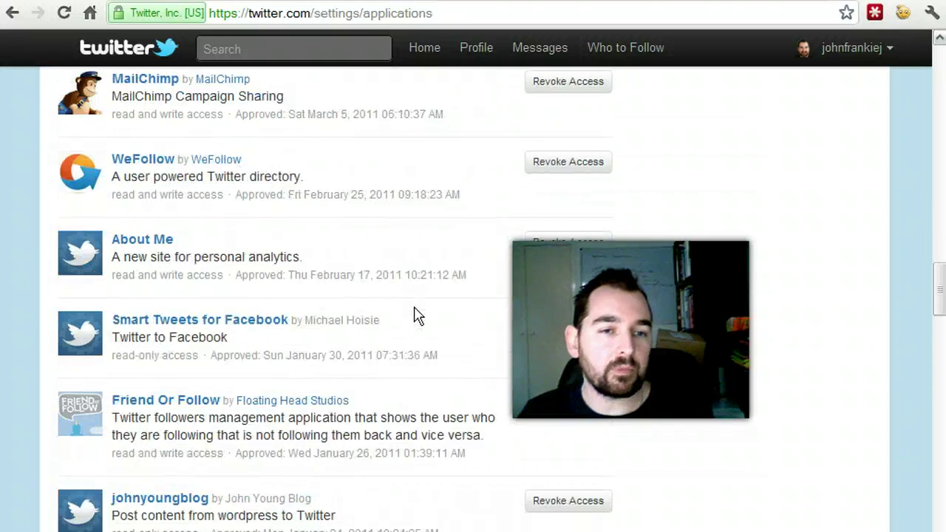
pyautogui.scroll(-2, 414, 315)
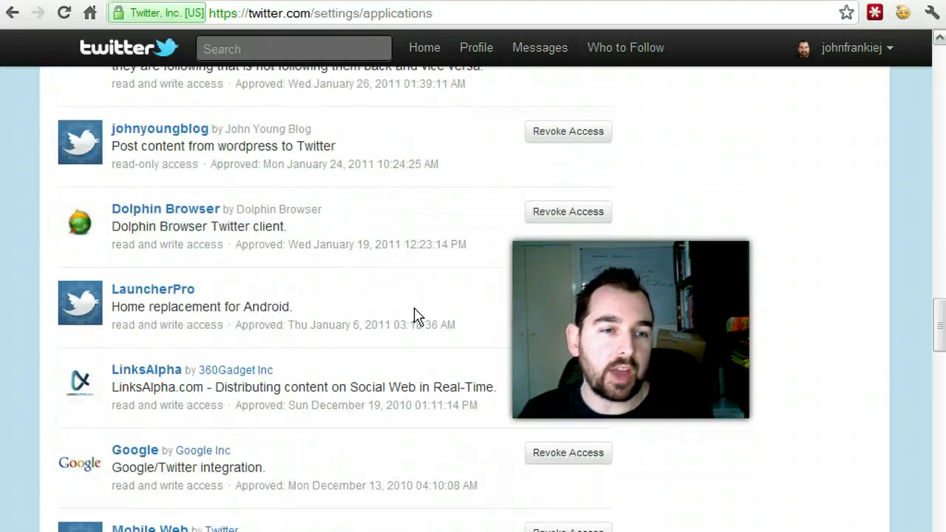
pyautogui.scroll(-9, 415, 316)
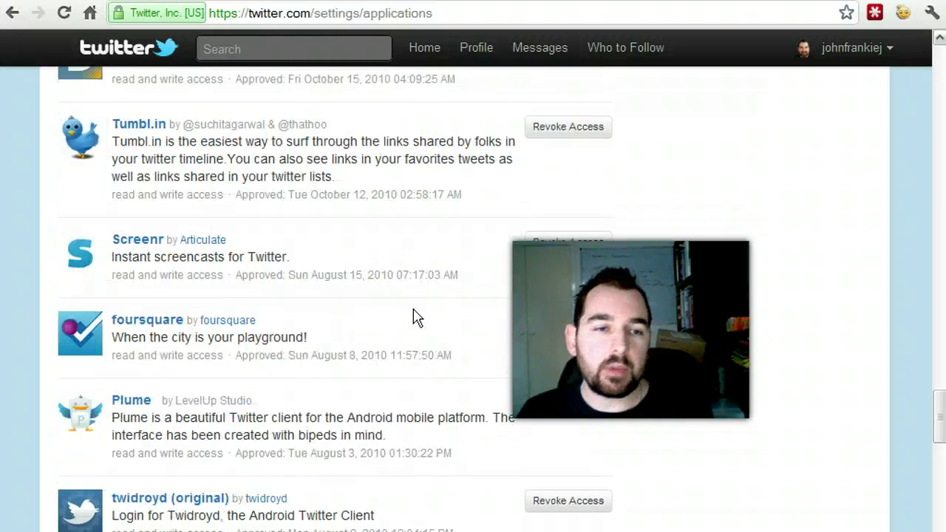
pyautogui.scroll(-3, 415, 318)
pyautogui.scroll(-4, 415, 317)
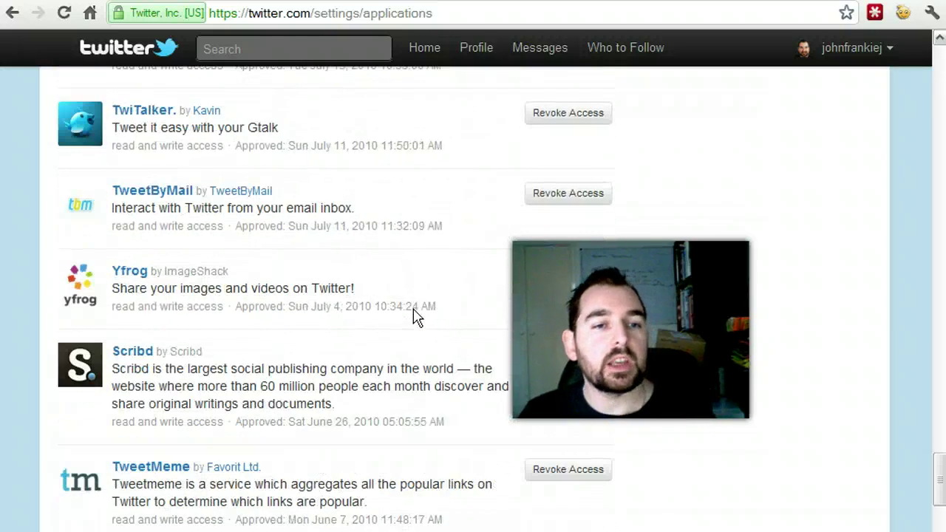
# - Go back through the allowed applications to the start of the list, examining their access levels and the option to revoke access
pyautogui.scroll(15, 413, 311)
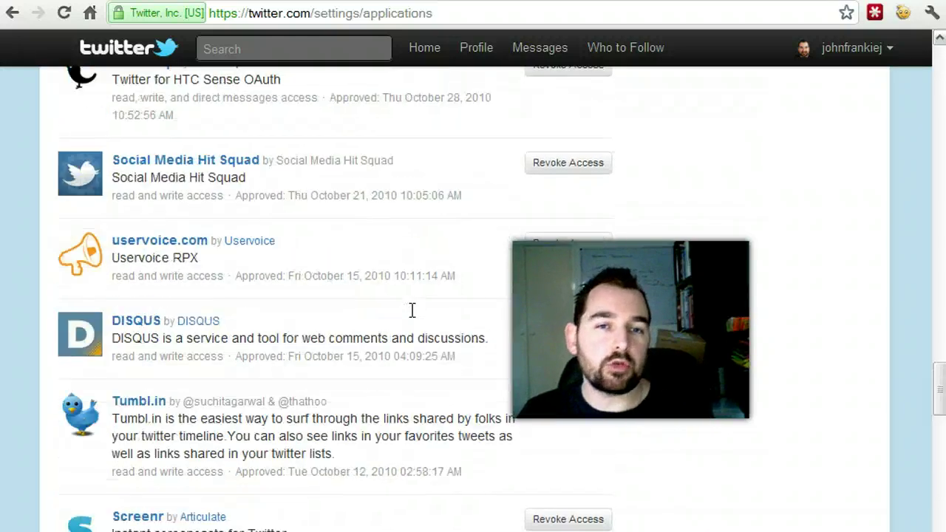
pyautogui.scroll(4, 414, 318)
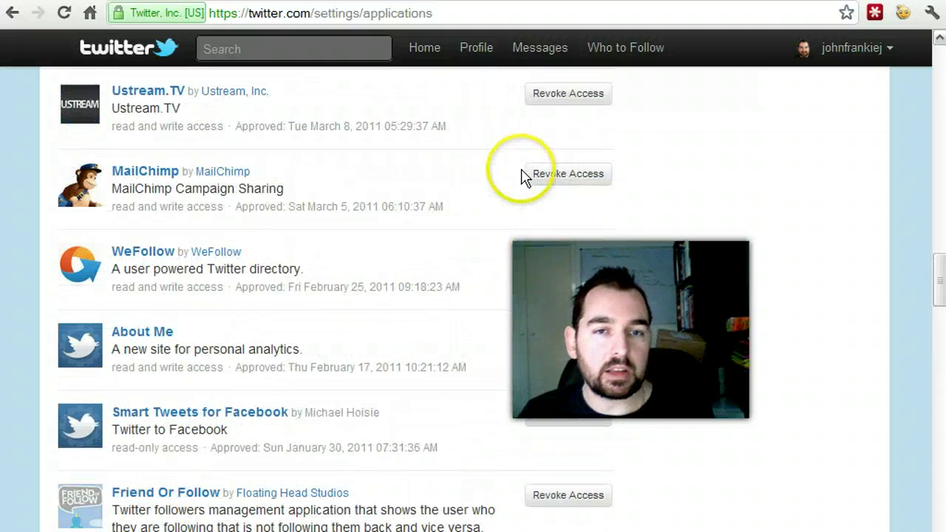
pyautogui.scroll(10, 437, 234)
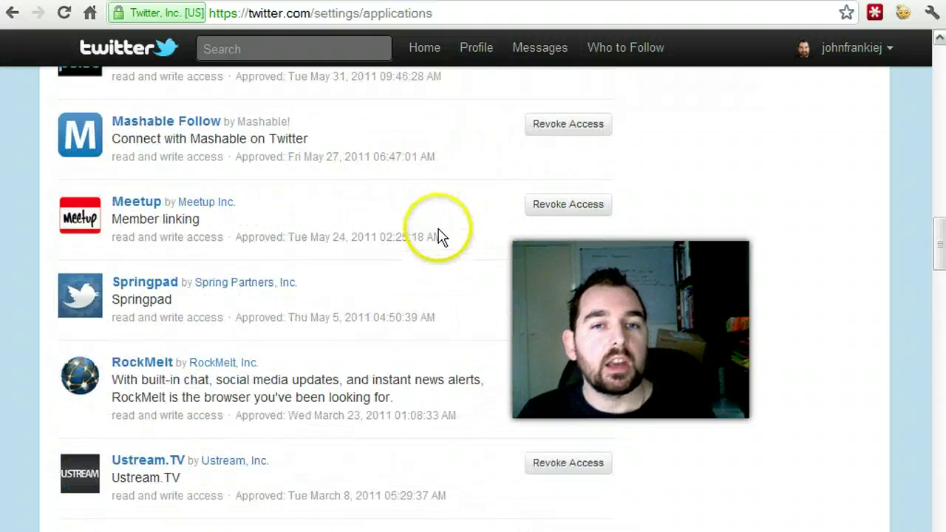
pyautogui.scroll(15, 436, 235)
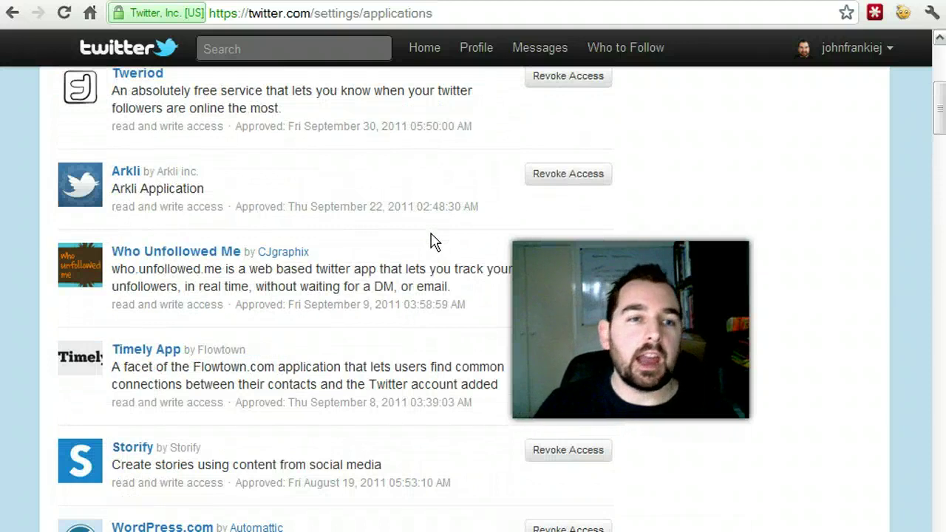
pyautogui.scroll(3, 424, 248)
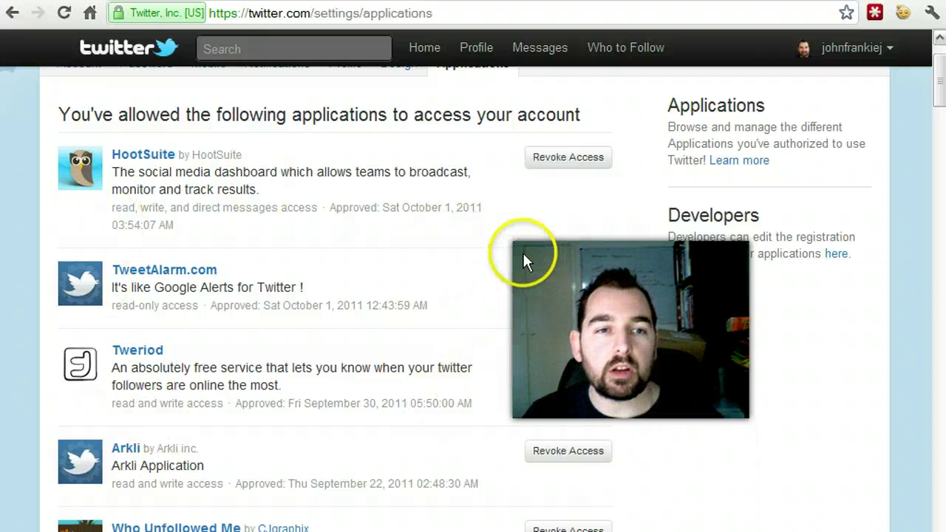
pyautogui.scroll(2, 524, 259)
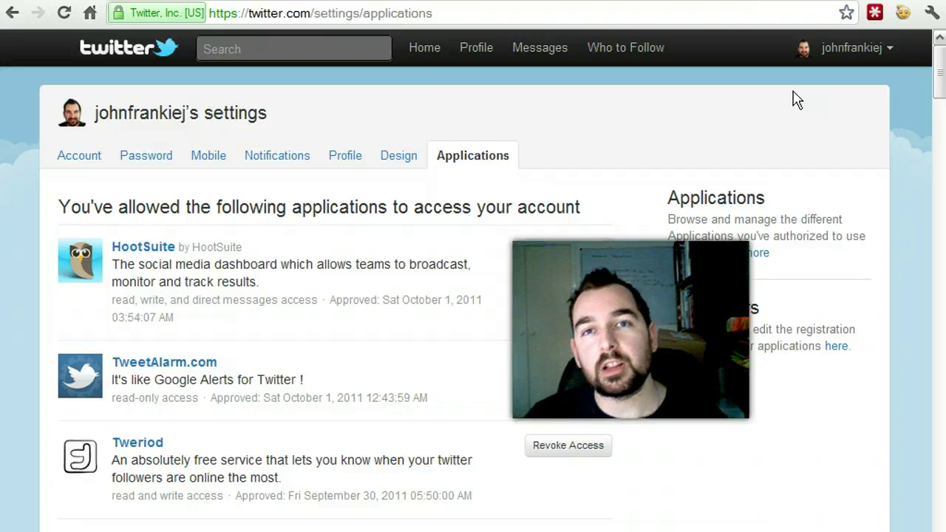
pyautogui.click(742, 158)
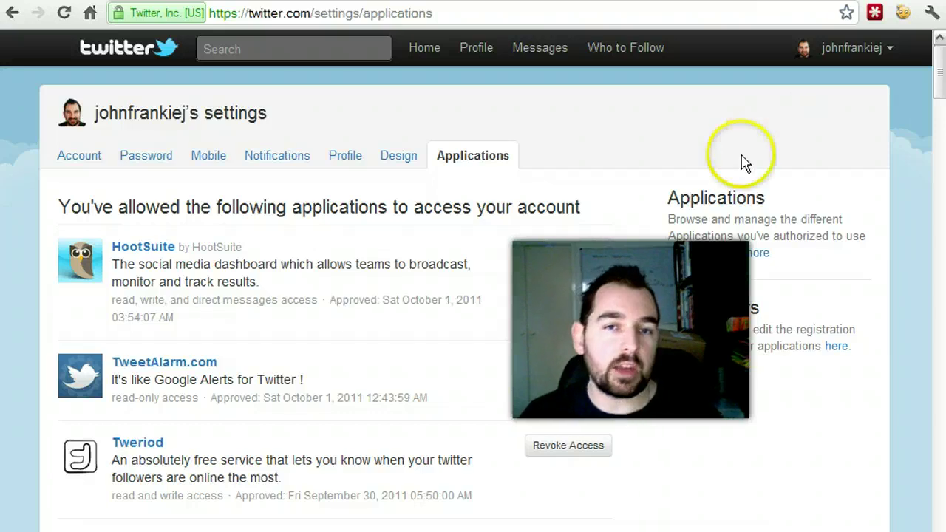